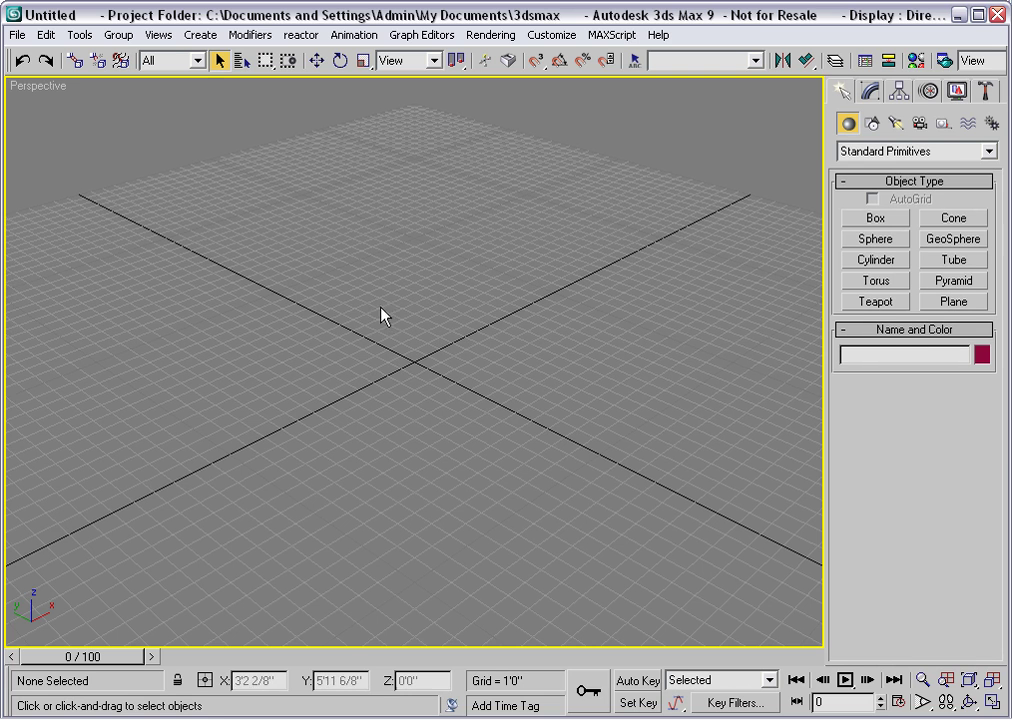
Create a box at the origin with length 2'0", width 2'0" and height 3'0" by entering exact dimensions.
{"action": "left_click", "coordinate": [874, 218]}
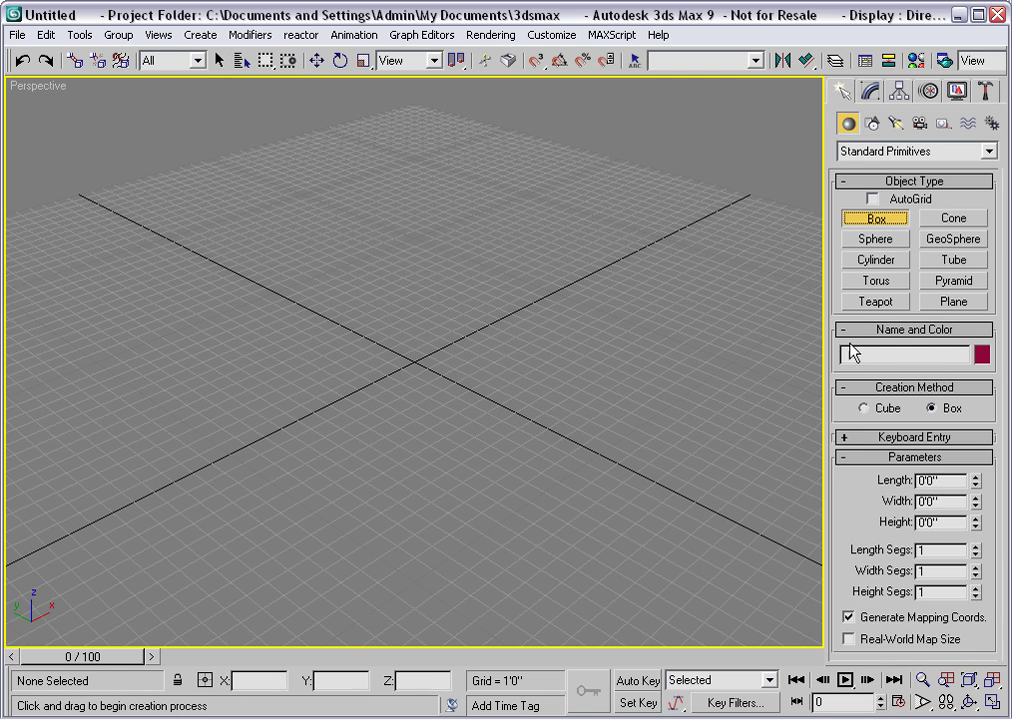
{"action": "left_click", "coordinate": [870, 438]}
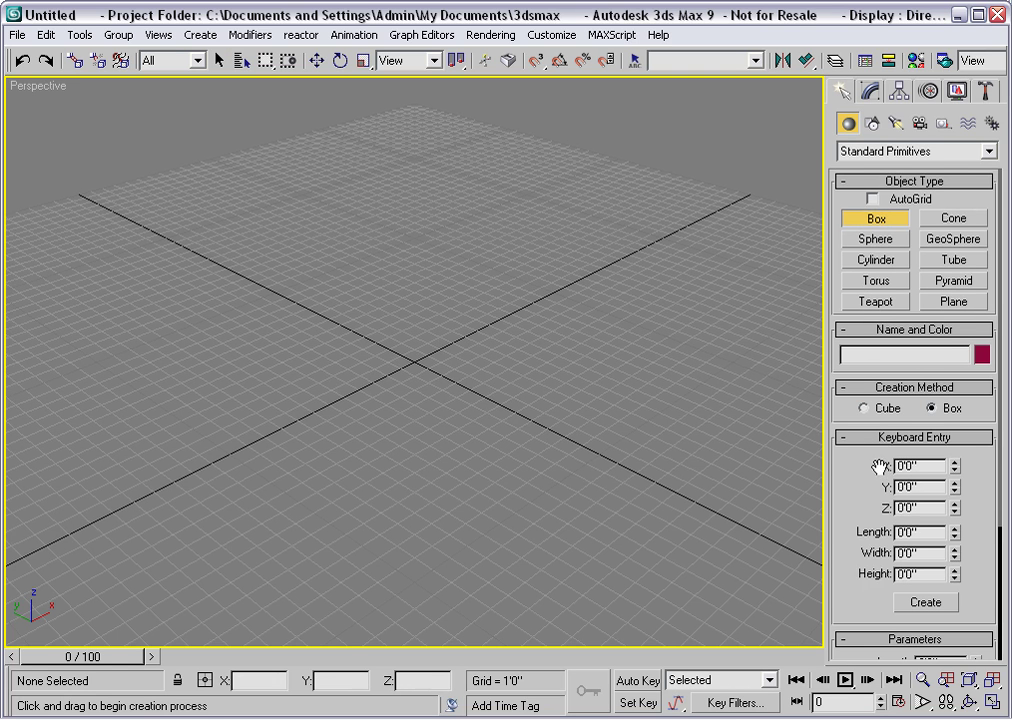
{"action": "double_click", "coordinate": [900, 533]}
{"action": "type", "text": "2"}
{"action": "key", "text": "Tab"}
{"action": "type", "text": "2"}
{"action": "key", "text": "Tab"}
{"action": "type", "text": "3"}
{"action": "key", "text": "Tab"}
{"action": "left_click", "coordinate": [929, 598]}
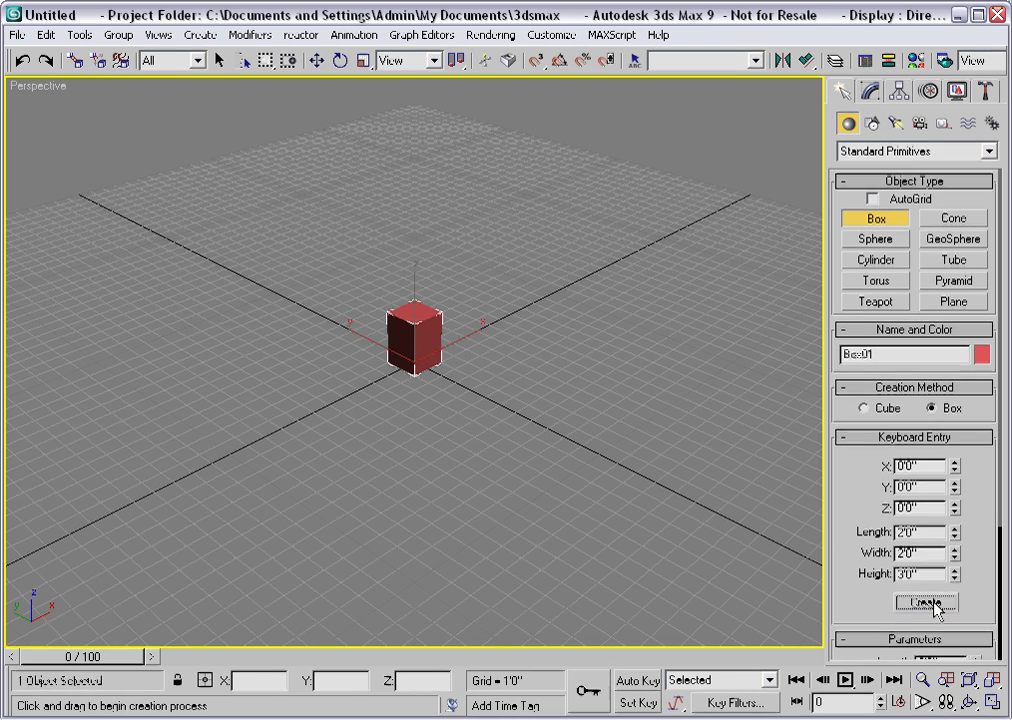
{"action": "right_click", "coordinate": [535, 440]}
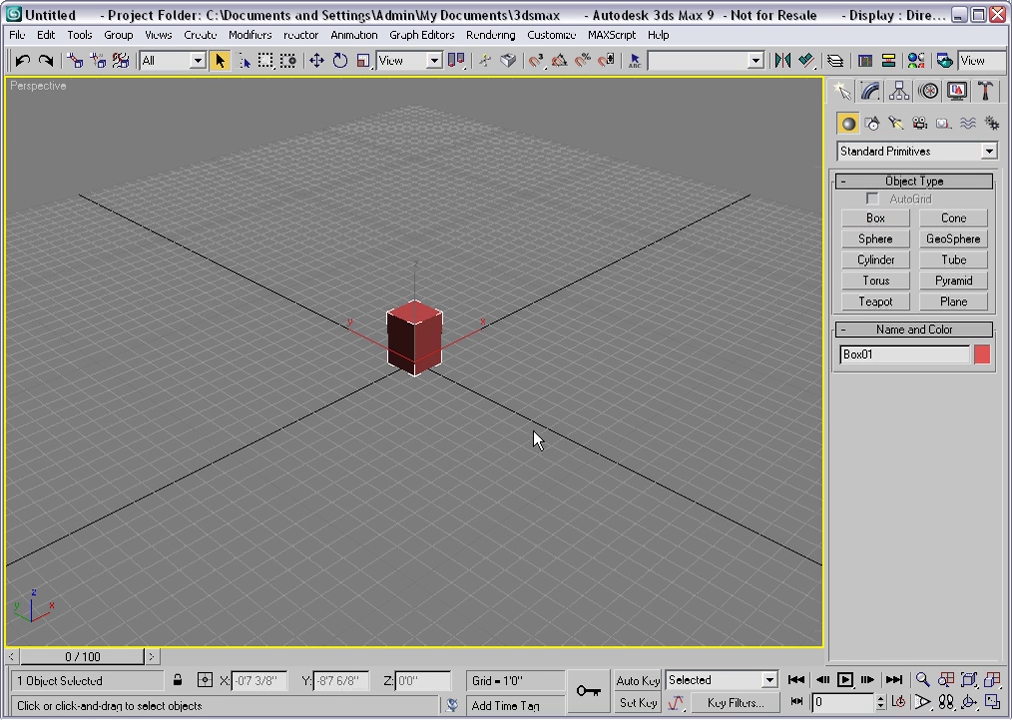
Show the box close up in the Left view without the grid, and enable 3D snapping with Vertex snap added.
{"action": "key", "text": "l"}
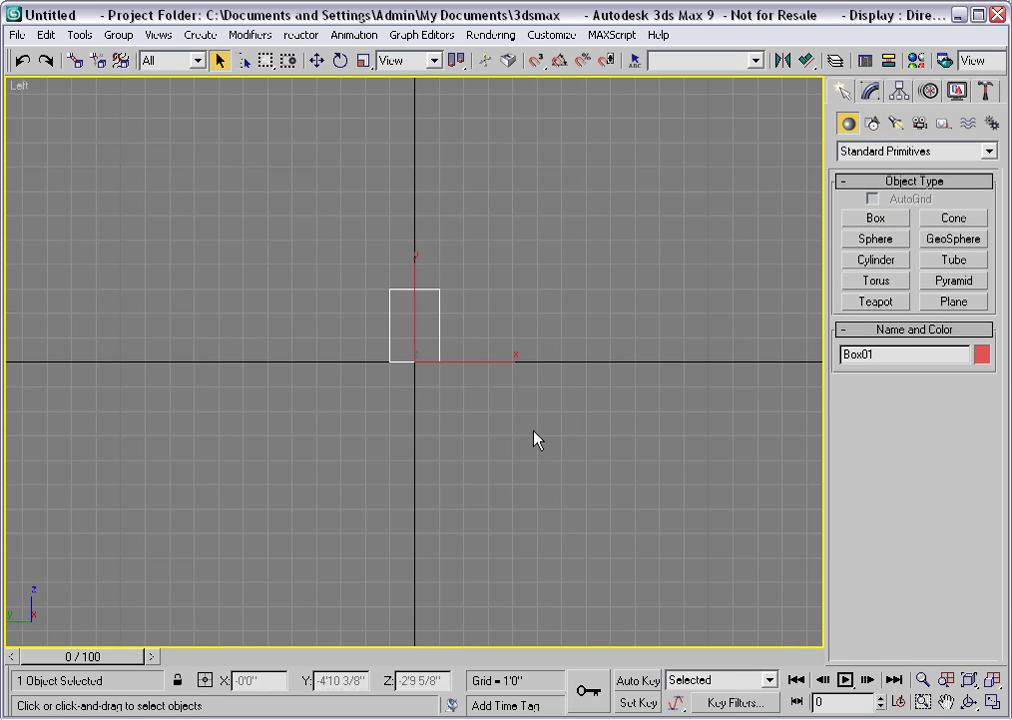
{"action": "key", "text": "z"}
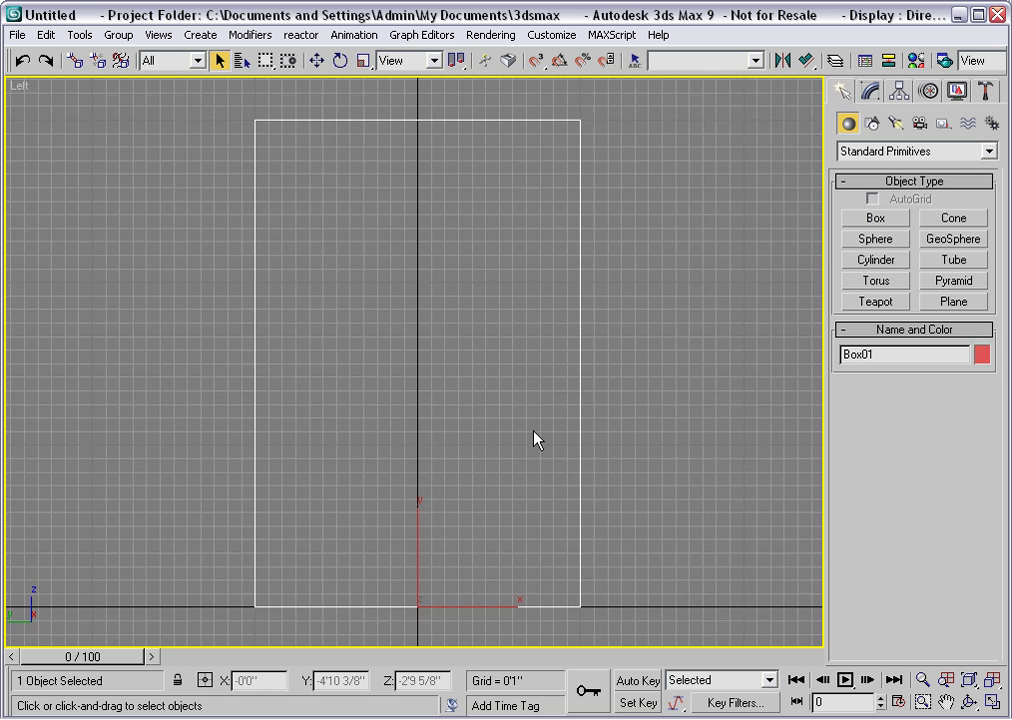
{"action": "key", "text": "g"}
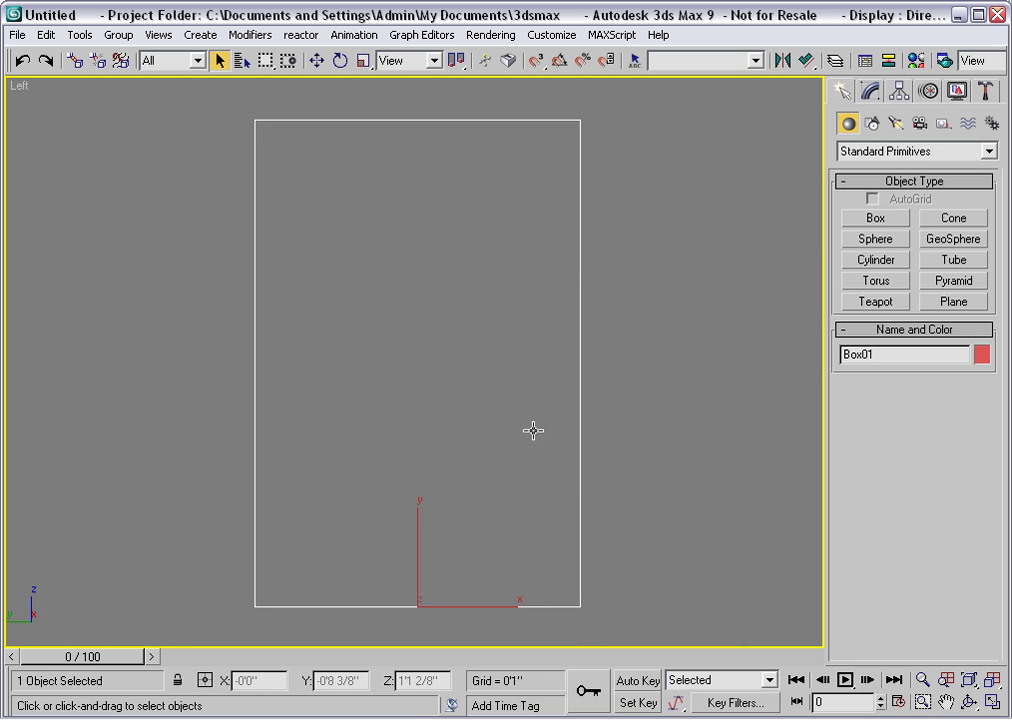
{"action": "left_click", "coordinate": [537, 61]}
{"action": "right_click", "coordinate": [537, 62]}
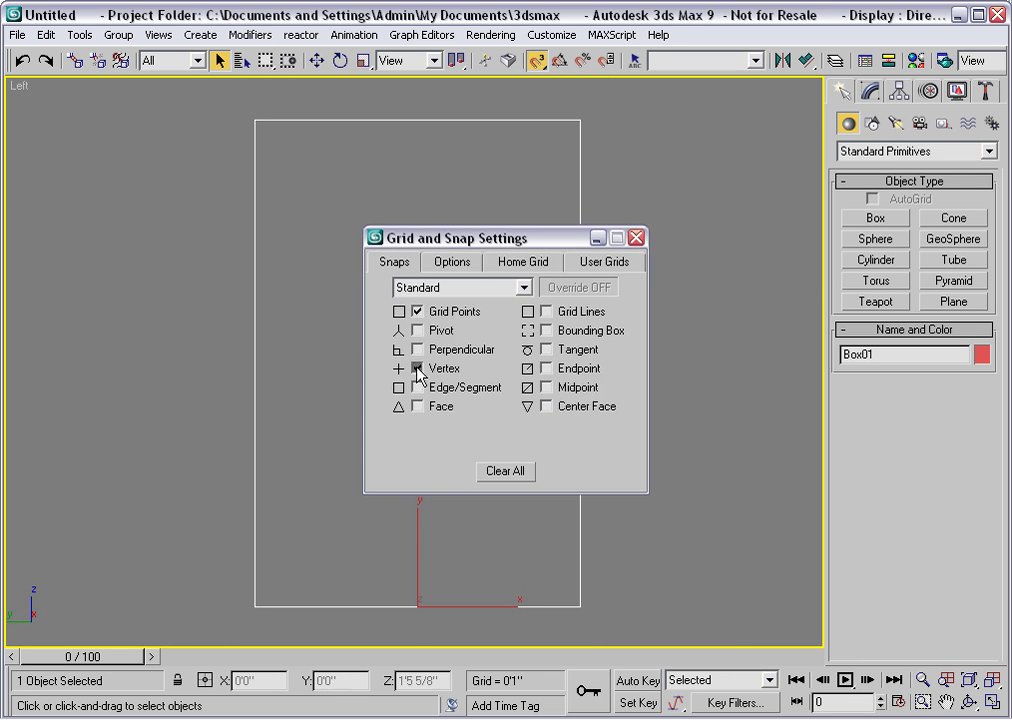
{"action": "left_click", "coordinate": [417, 368]}
{"action": "left_click", "coordinate": [636, 237]}
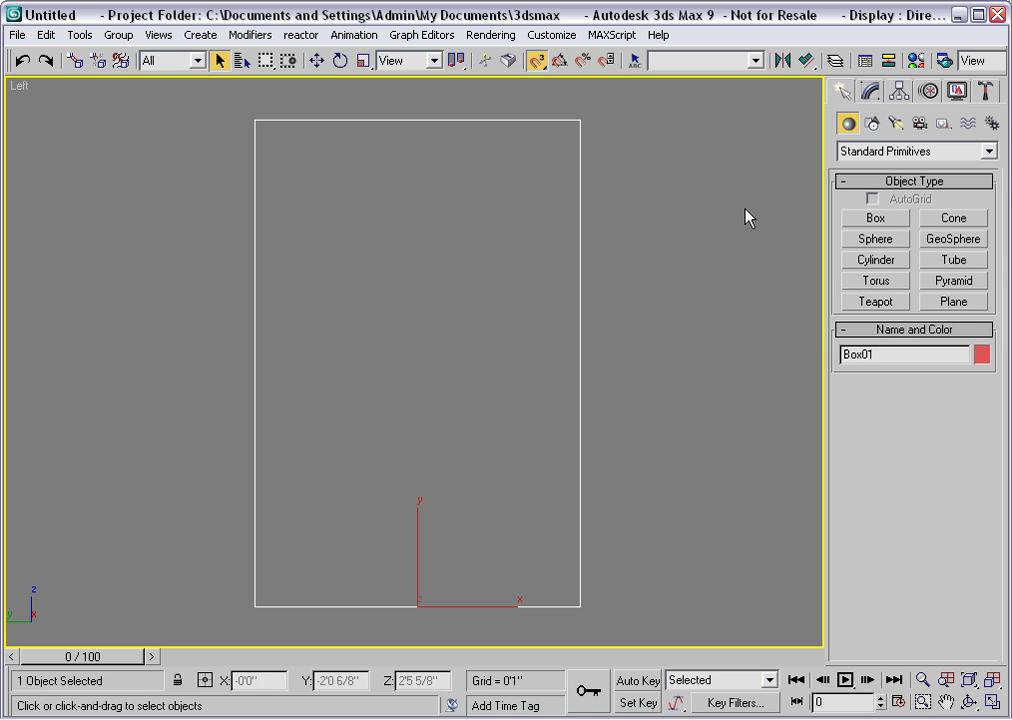
Draw an open chair-profile line snapped to the box: along its base, up to 1'6", back to about Y 0'7", then to the top-left corner.
{"action": "left_click", "coordinate": [872, 123]}
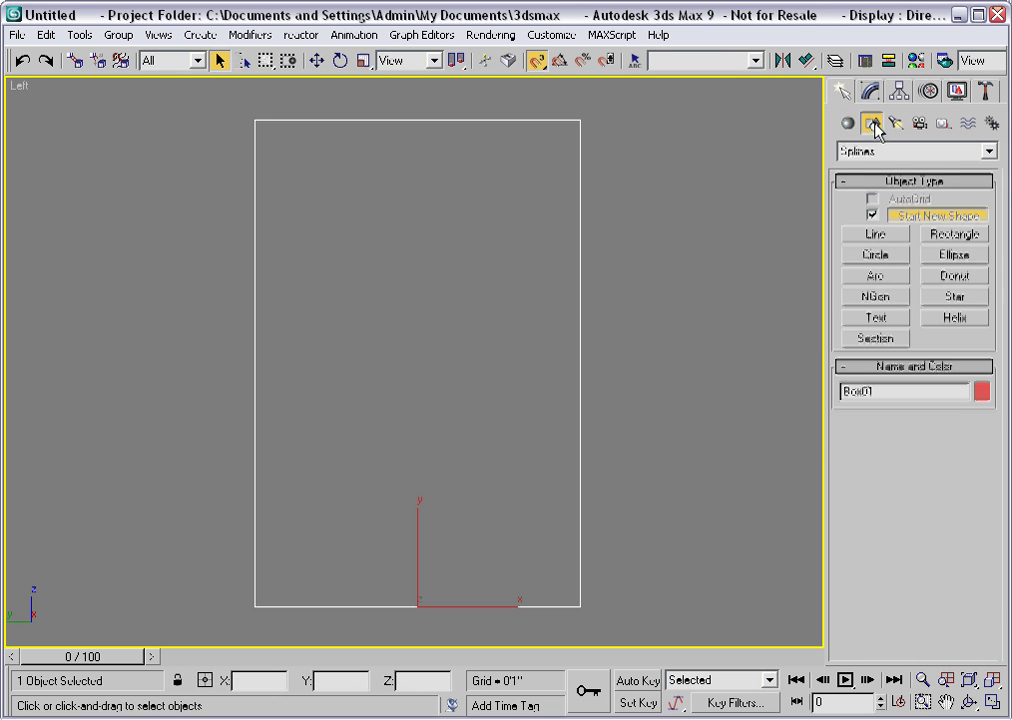
{"action": "left_click", "coordinate": [864, 234]}
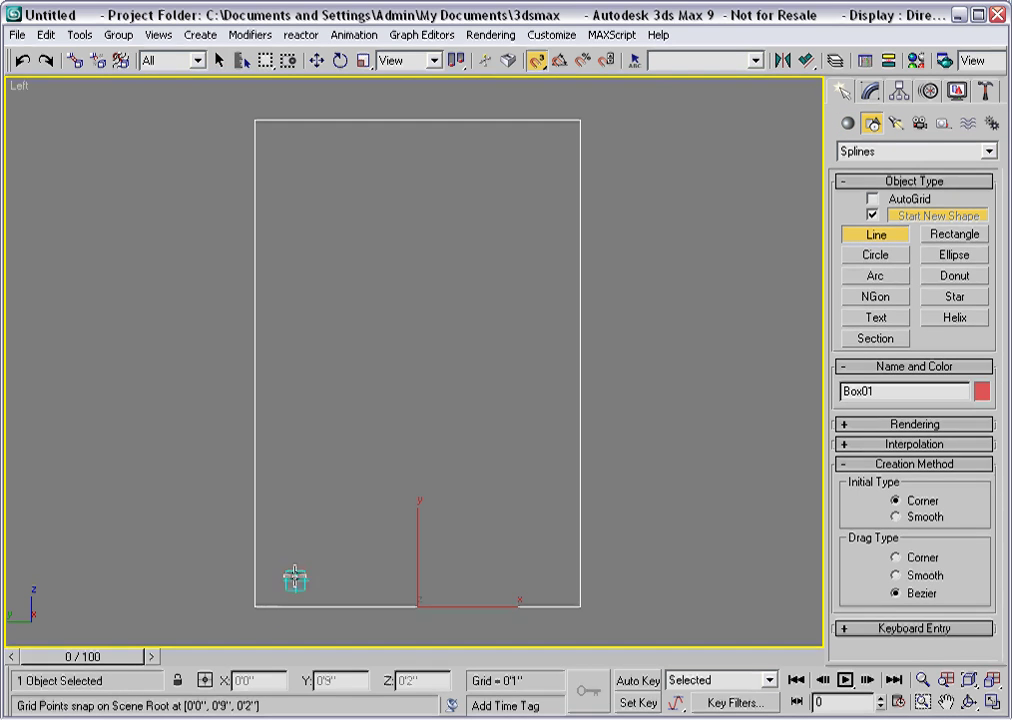
{"action": "left_click", "coordinate": [256, 606]}
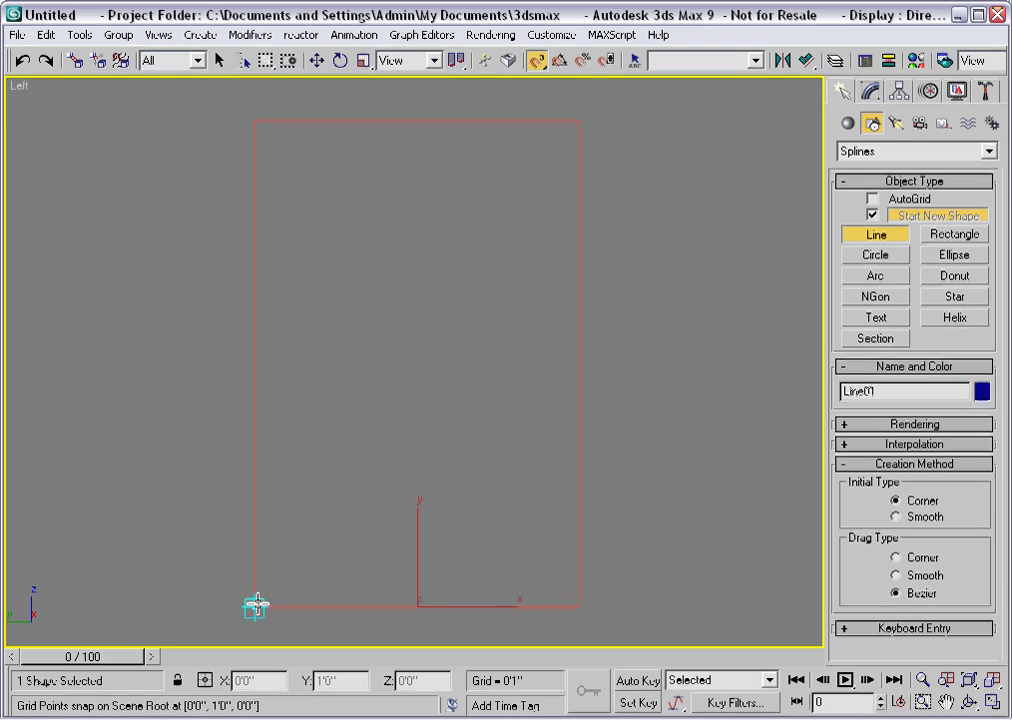
{"action": "left_click", "coordinate": [579, 606]}
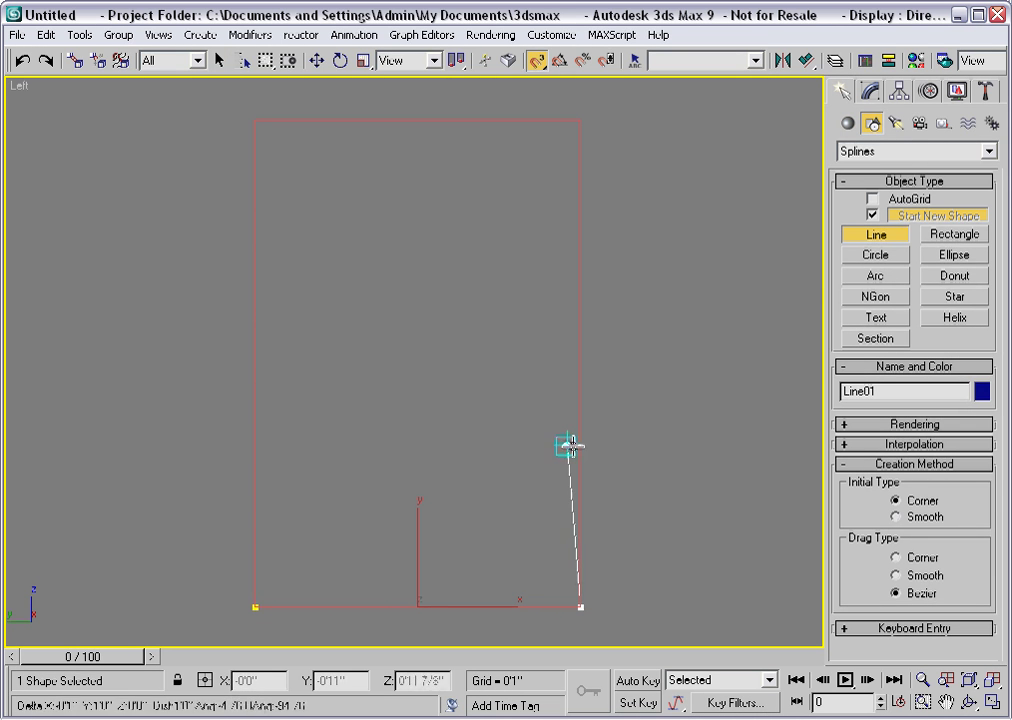
{"action": "left_click", "coordinate": [579, 362]}
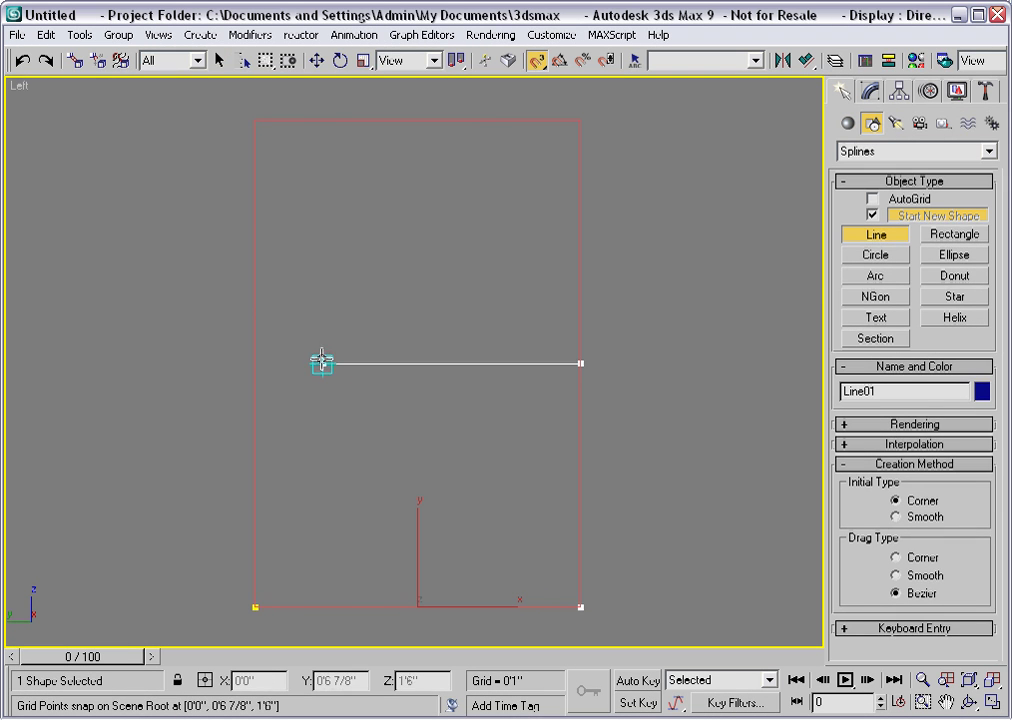
{"action": "left_click", "coordinate": [322, 363]}
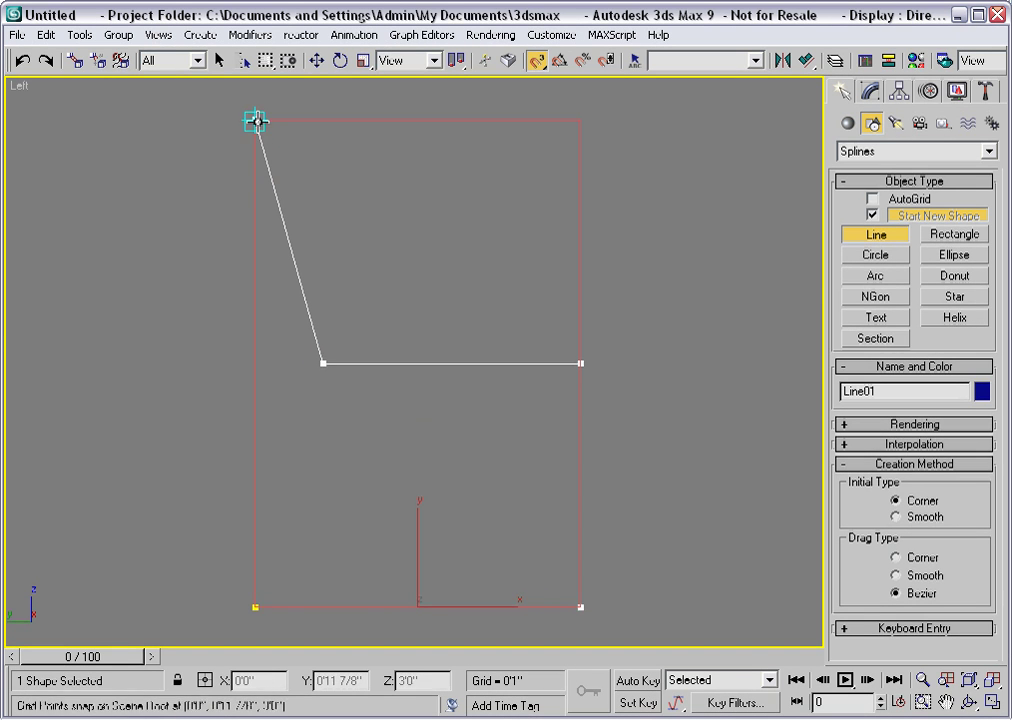
{"action": "left_click", "coordinate": [256, 121]}
{"action": "right_click", "coordinate": [256, 121]}
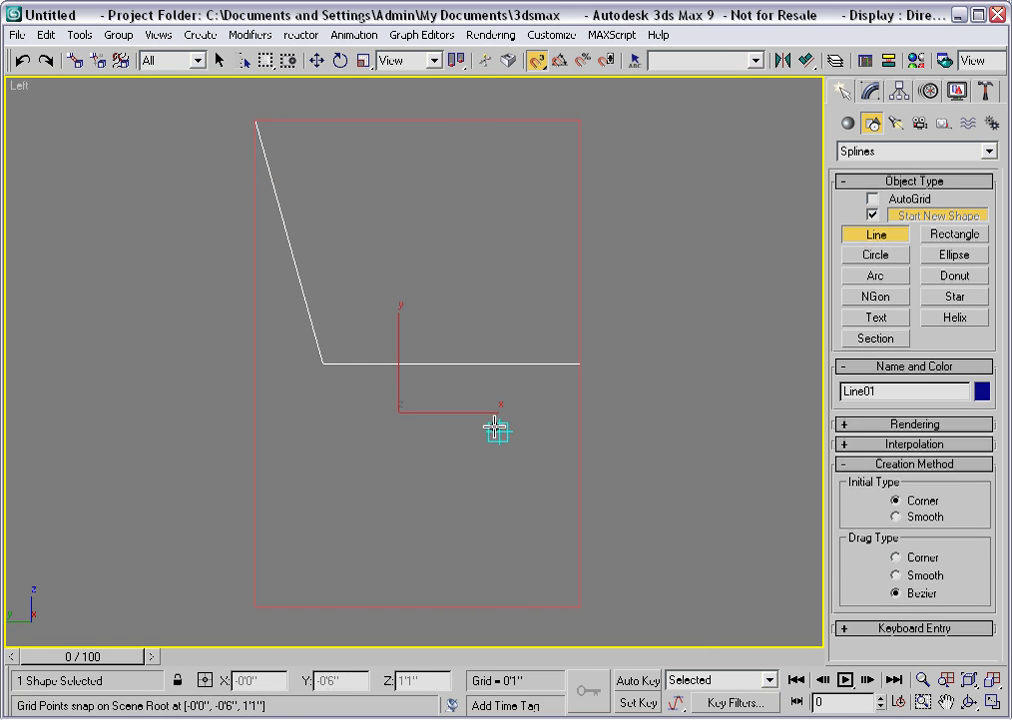
{"action": "right_click", "coordinate": [494, 429]}
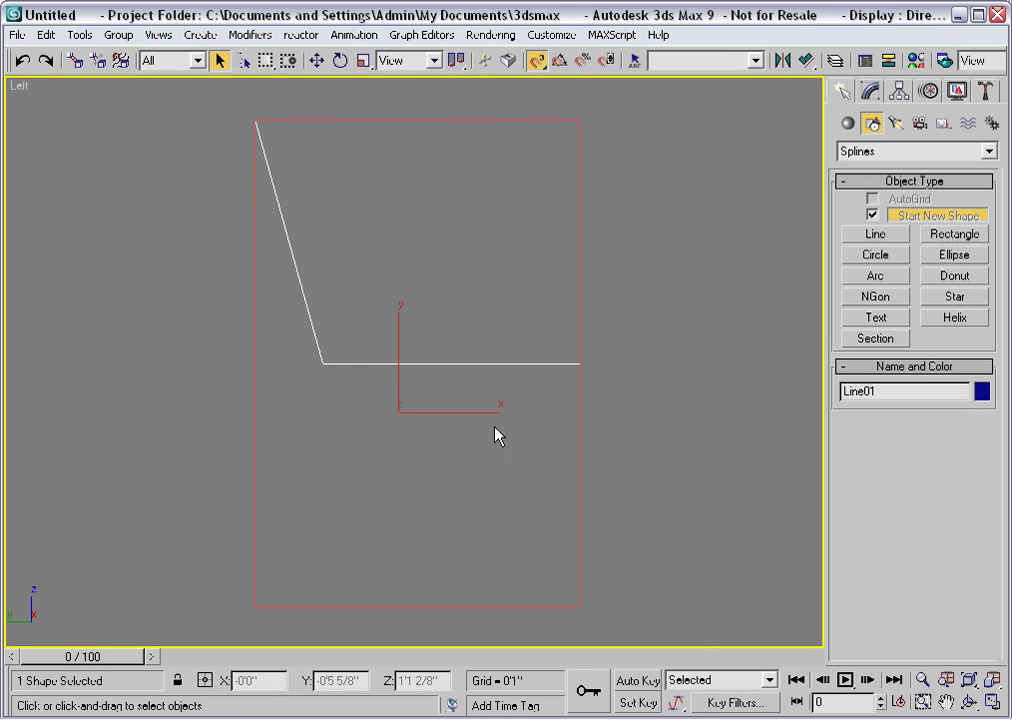
Return to the Perspective view, delete the reference box and hide the grid there.
{"action": "key", "text": "p"}
{"action": "scroll", "coordinate": [492, 461], "scroll_direction": "up", "scroll_amount": 5}
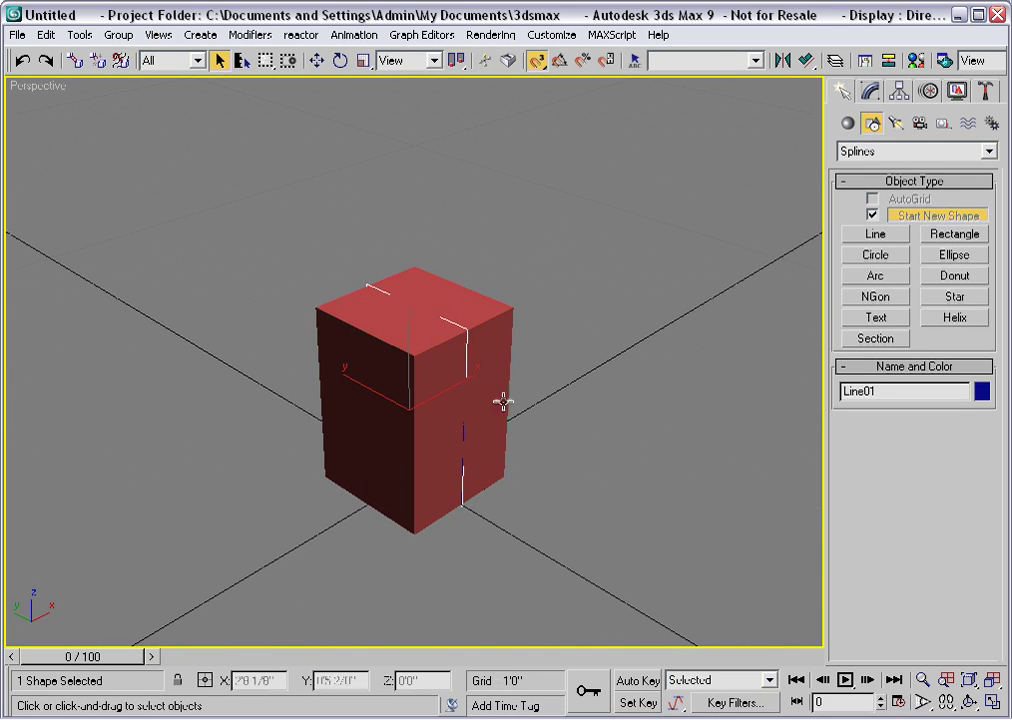
{"action": "left_click", "coordinate": [506, 340]}
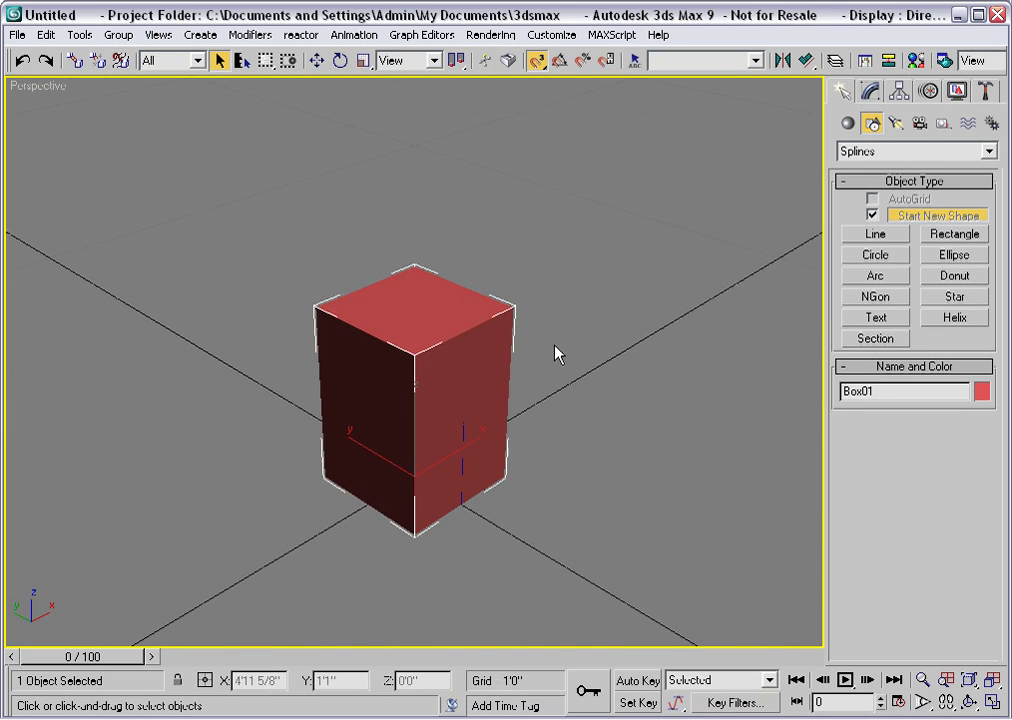
{"action": "key", "text": "Delete"}
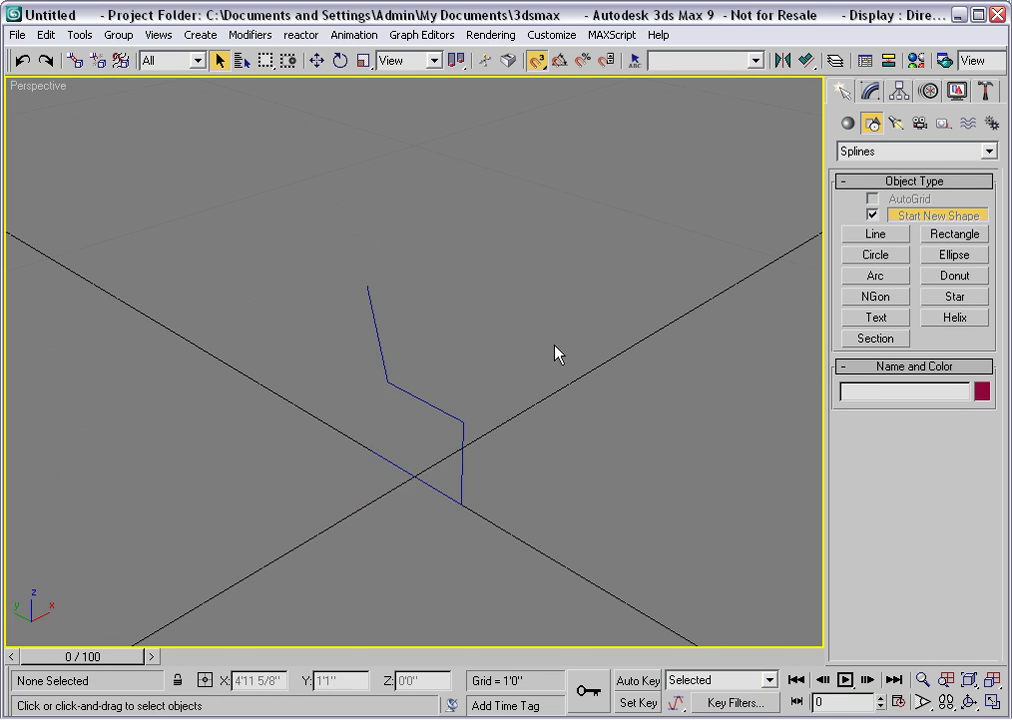
{"action": "key", "text": "g"}
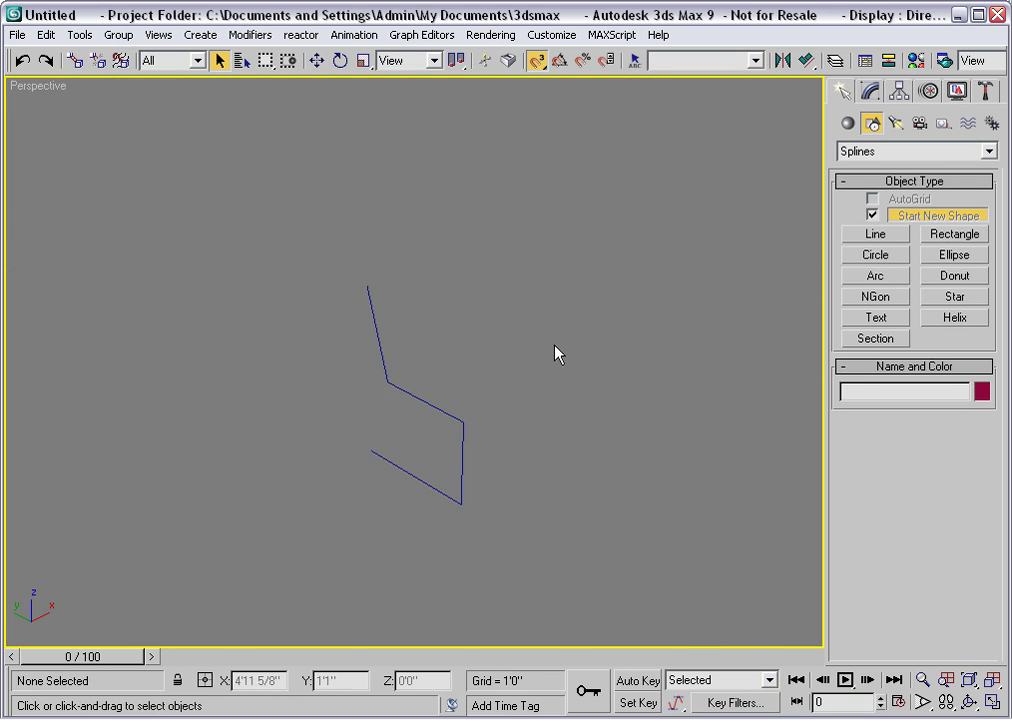
With snapping off, clone the profile line once as a Copy, moved about 1'7" along the X axis.
{"action": "left_click", "coordinate": [402, 389]}
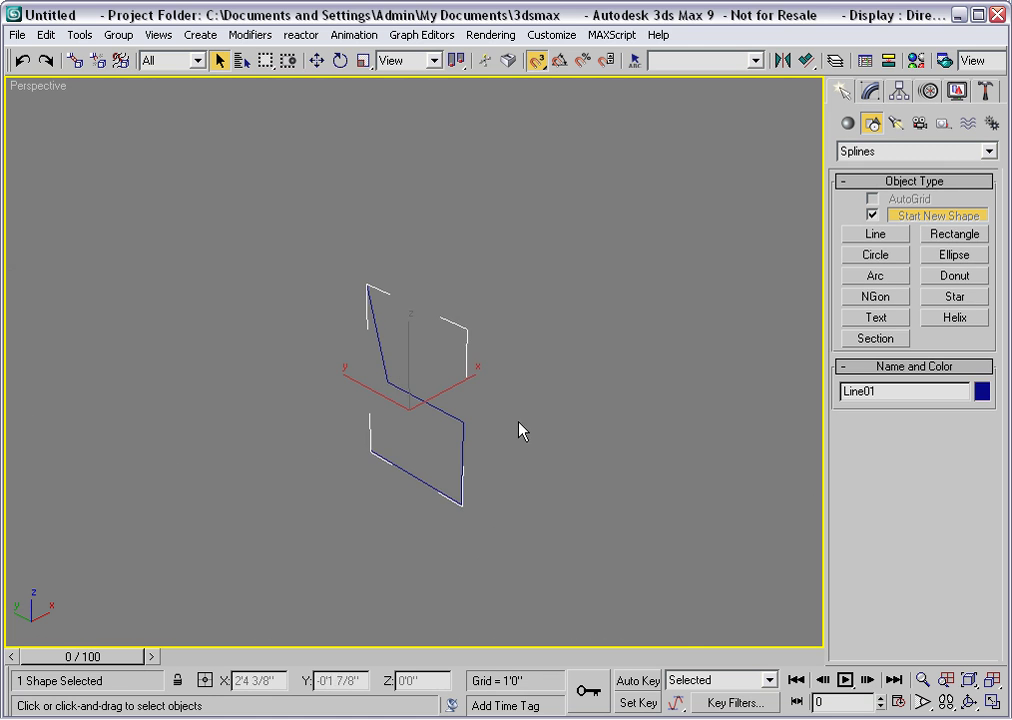
{"action": "right_click", "coordinate": [494, 368]}
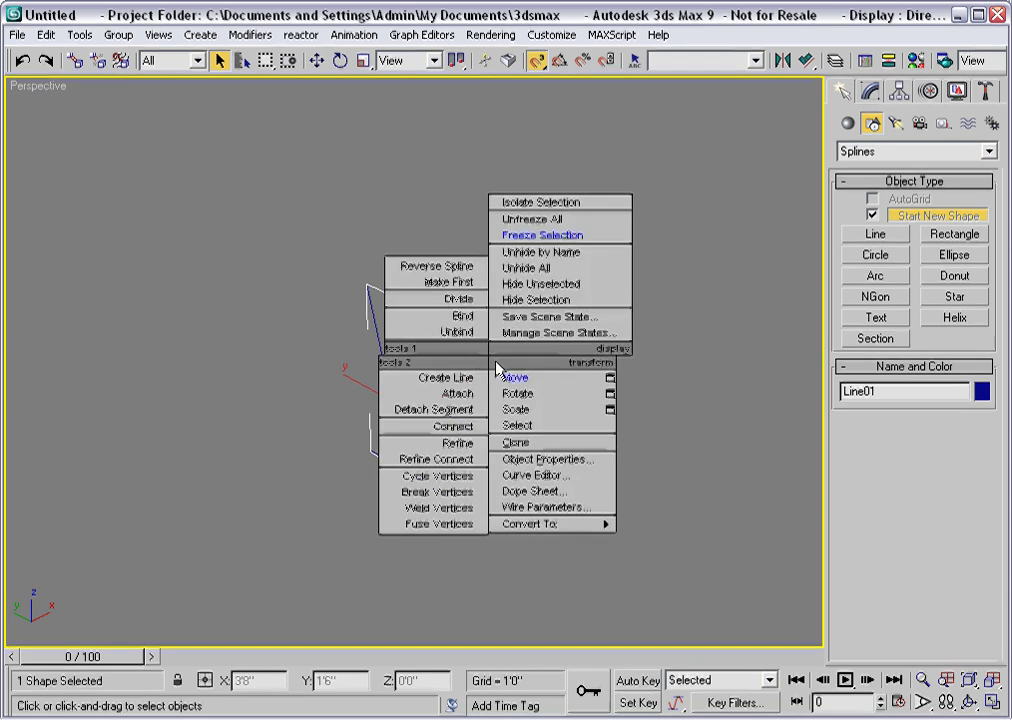
{"action": "left_click", "coordinate": [511, 375]}
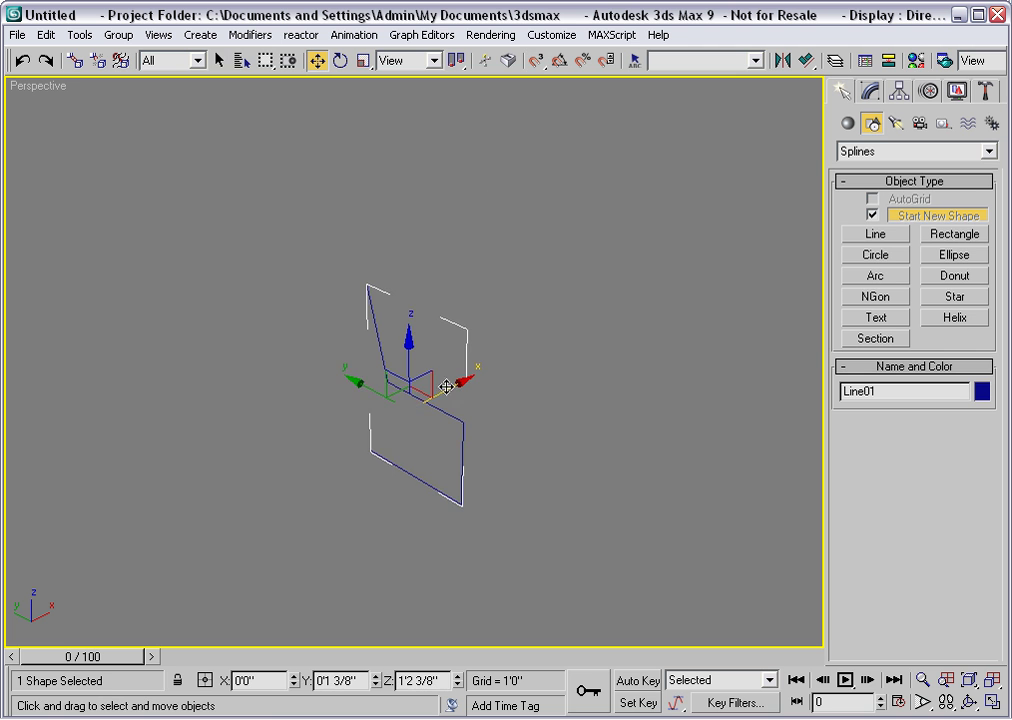
{"action": "left_click_drag", "start_coordinate": [446, 390], "coordinate": [516, 341], "text": "shift"}
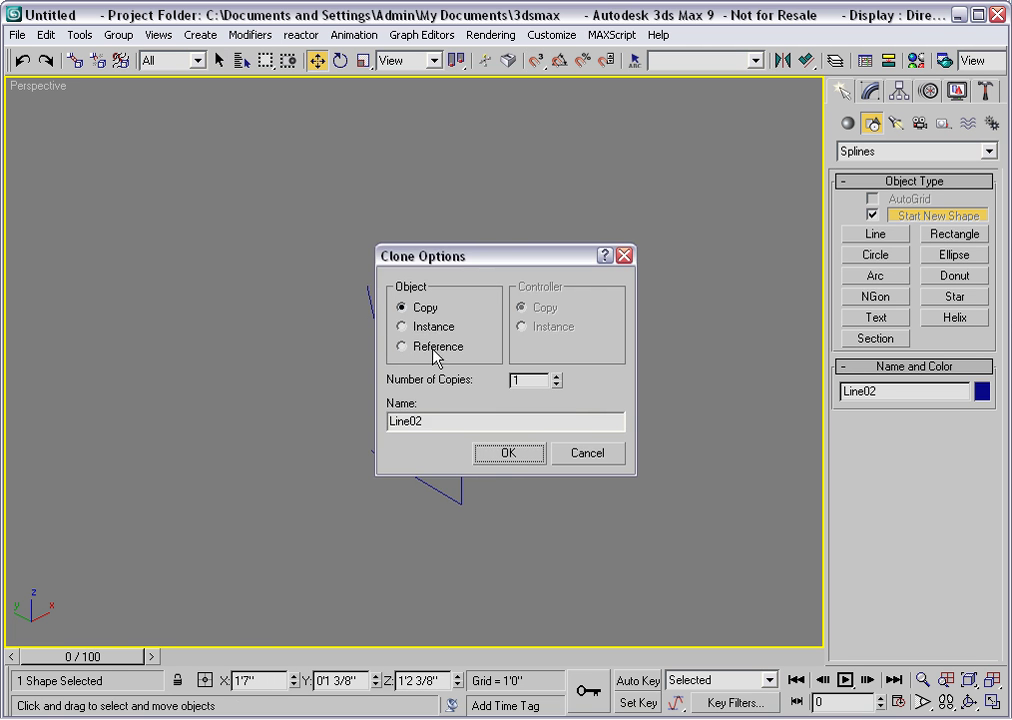
{"action": "left_click", "coordinate": [509, 456]}
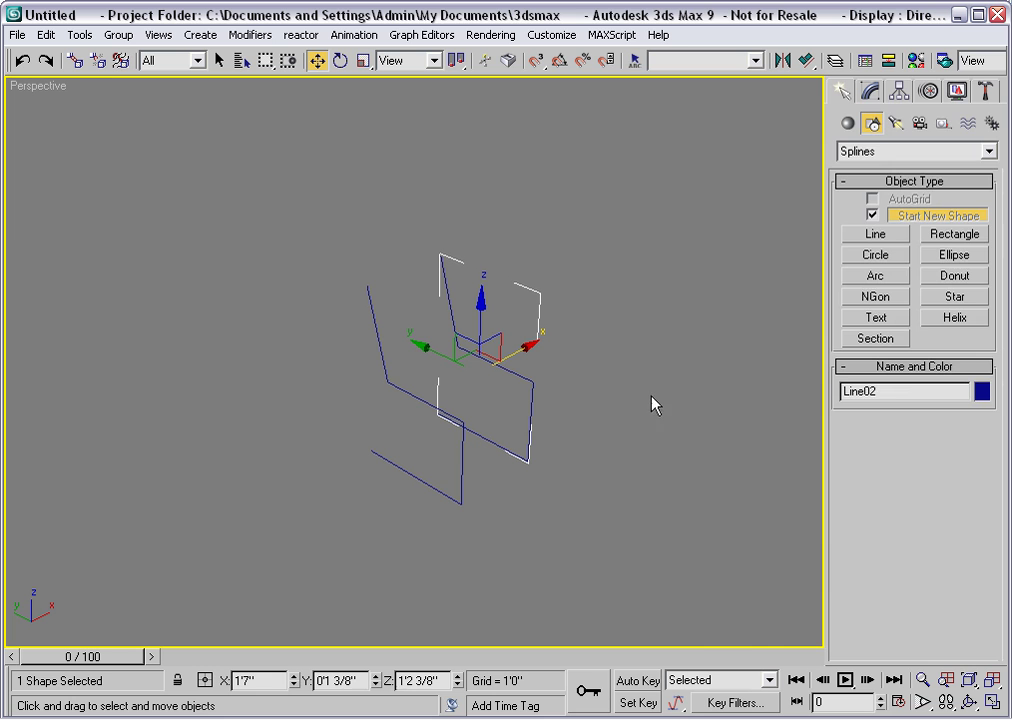
Widen the command panel to two columns, attach the original profile line to the copied one, and deselect the combined shape.
{"action": "left_click", "coordinate": [871, 92]}
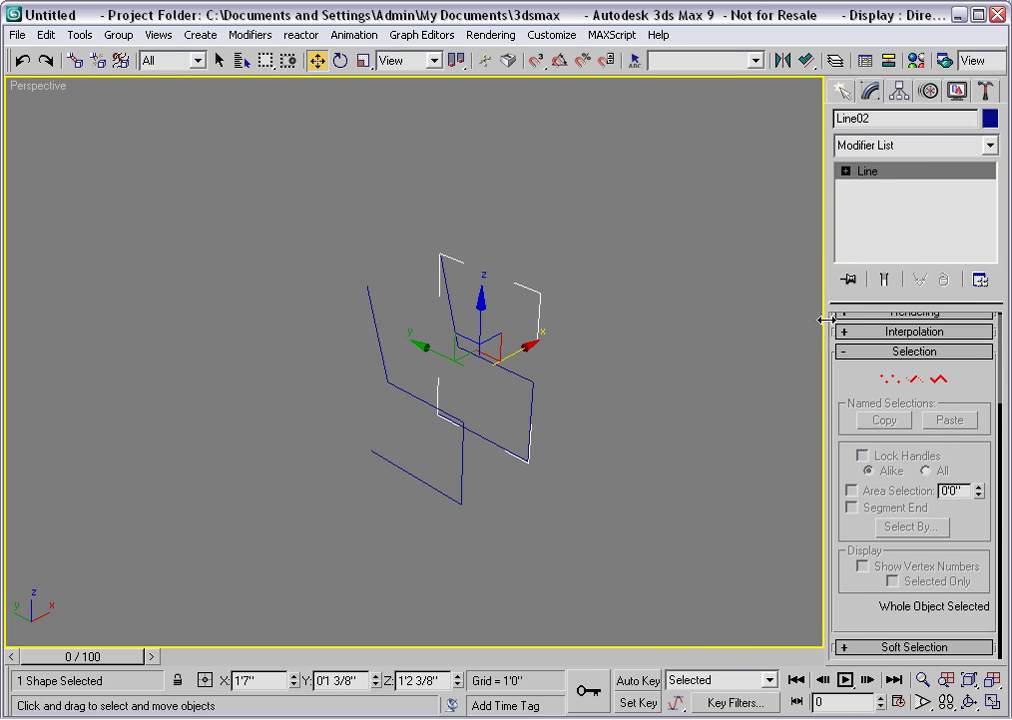
{"action": "left_click_drag", "start_coordinate": [822, 319], "coordinate": [729, 328]}
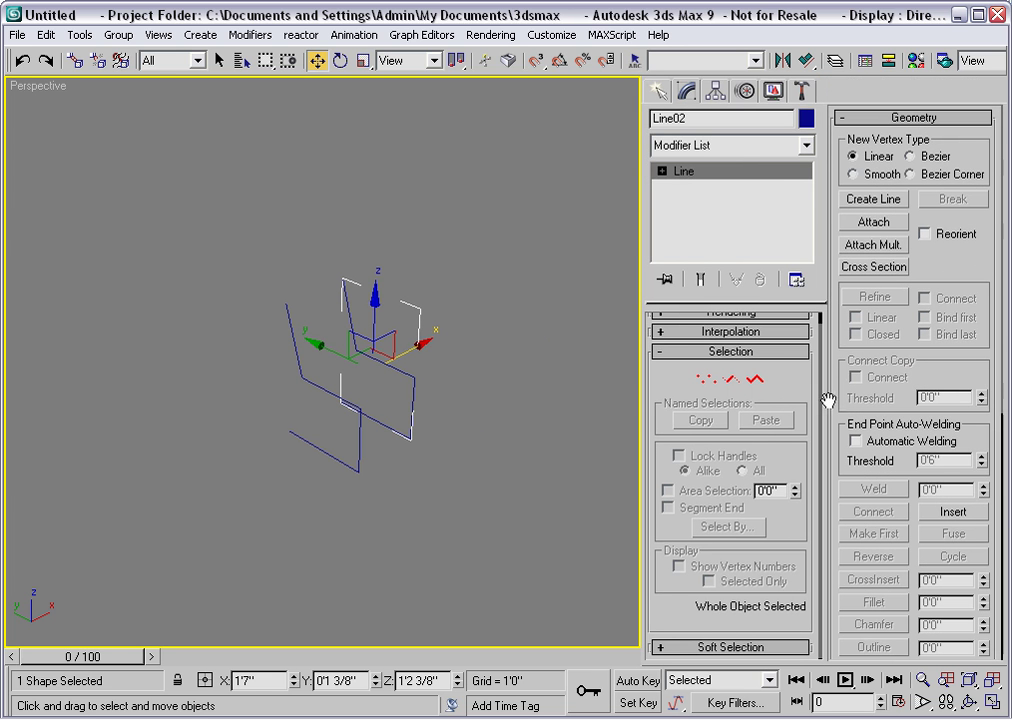
{"action": "left_click", "coordinate": [874, 222]}
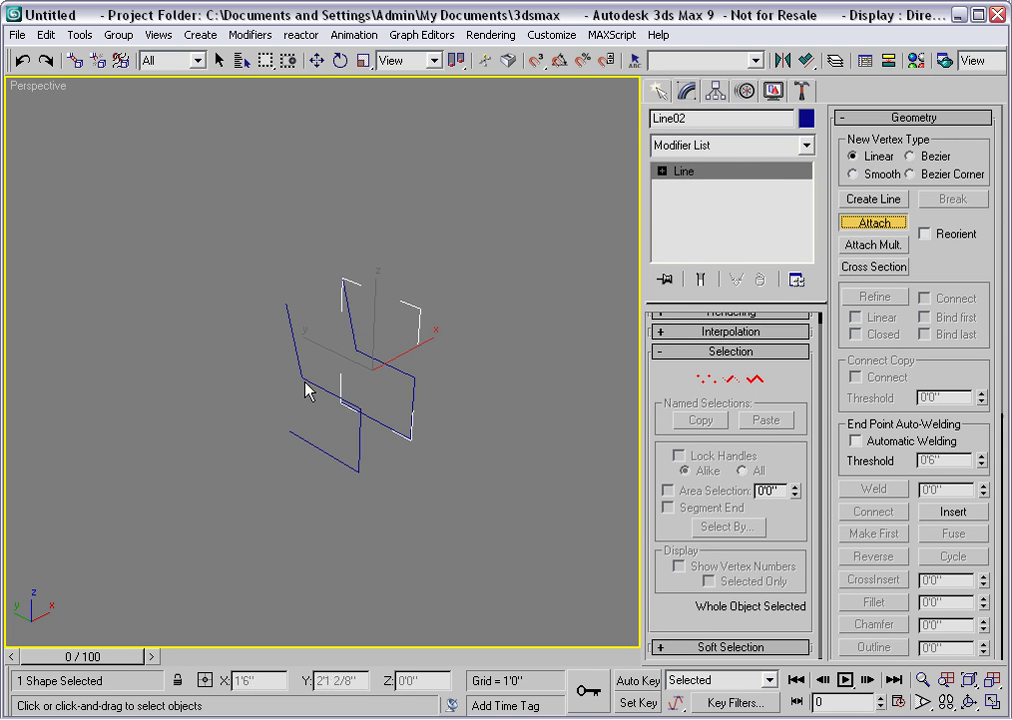
{"action": "middle_click_drag", "start_coordinate": [306, 375], "coordinate": [314, 375]}
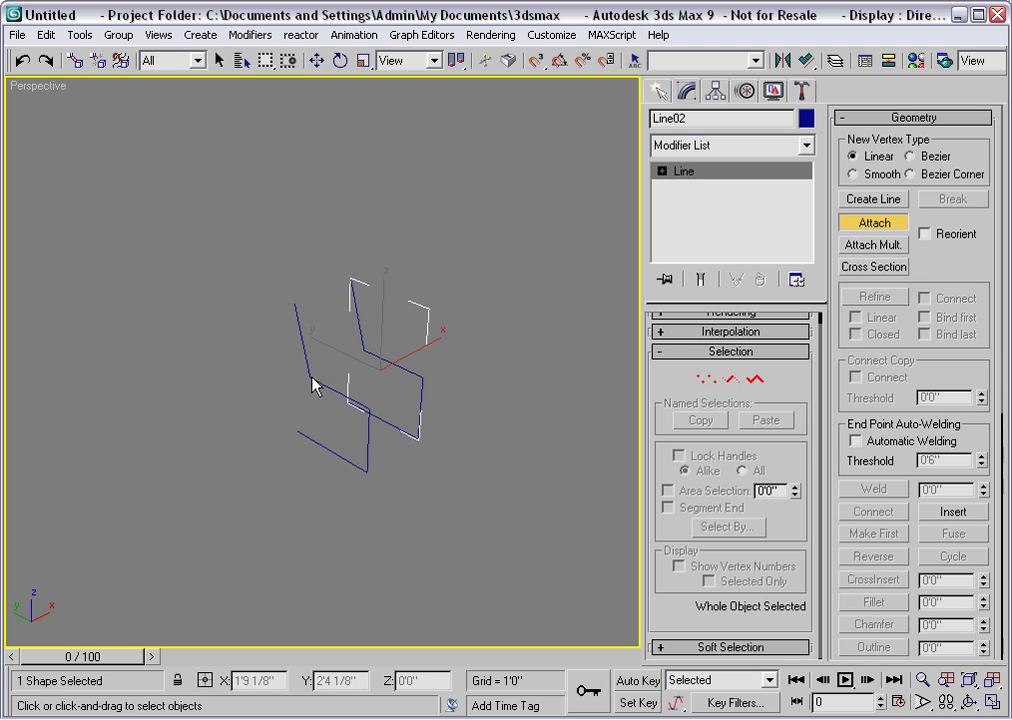
{"action": "left_click", "coordinate": [311, 376]}
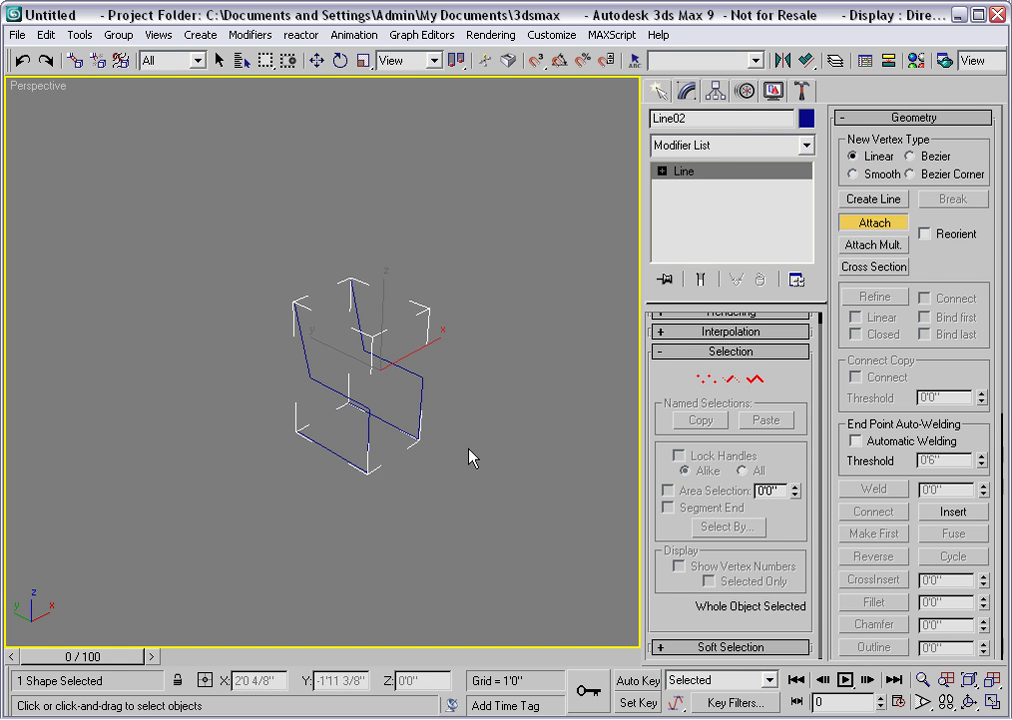
{"action": "left_click", "coordinate": [900, 233]}
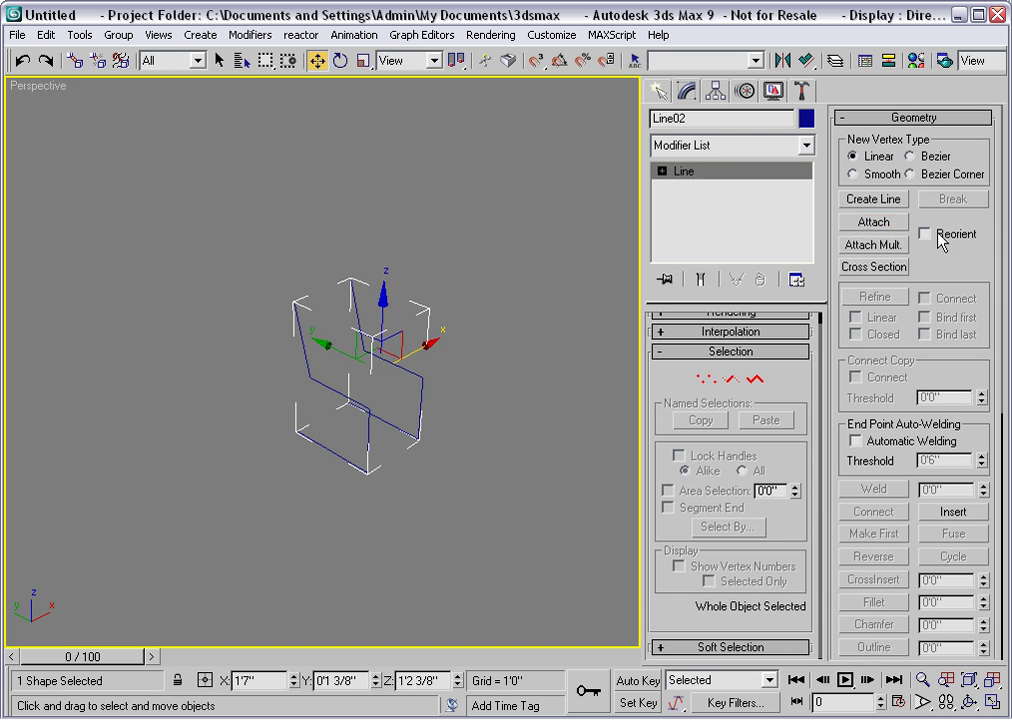
{"action": "left_click", "coordinate": [519, 383]}
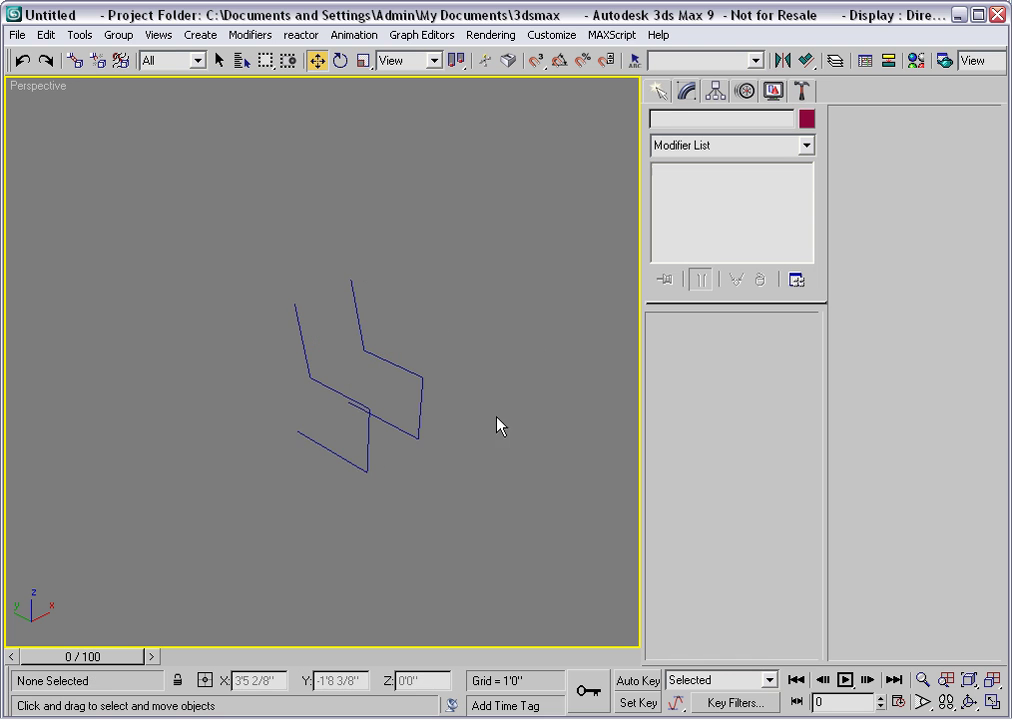
{"action": "middle_click_drag", "start_coordinate": [425, 422], "coordinate": [585, 447], "text": "alt"}
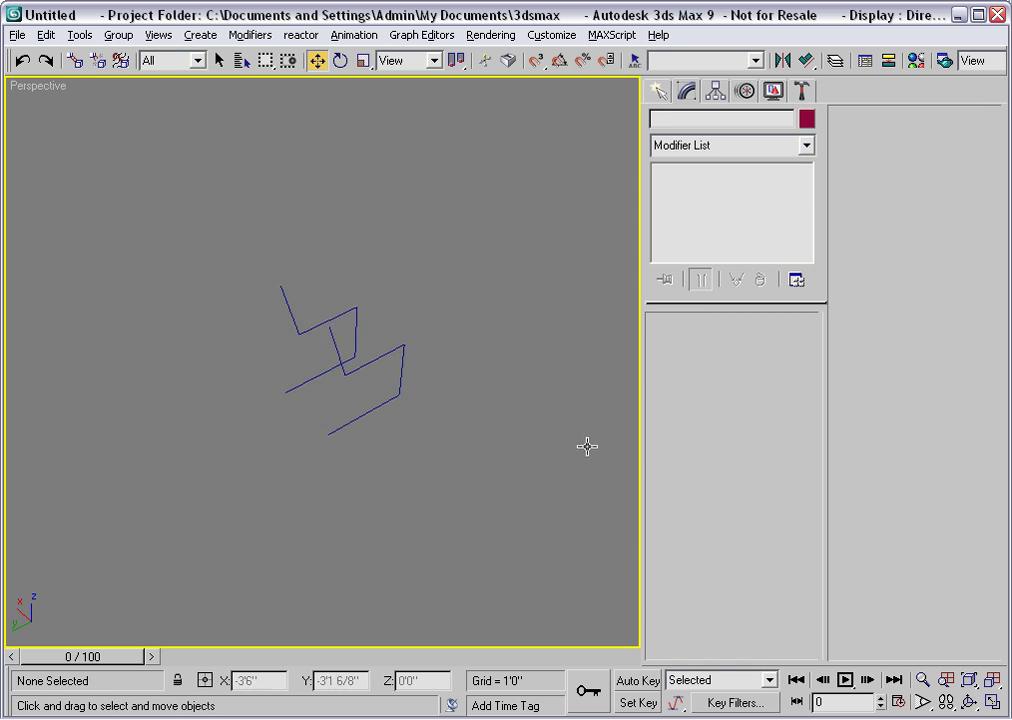
{"action": "scroll", "coordinate": [470, 409], "scroll_direction": "up", "scroll_amount": 5}
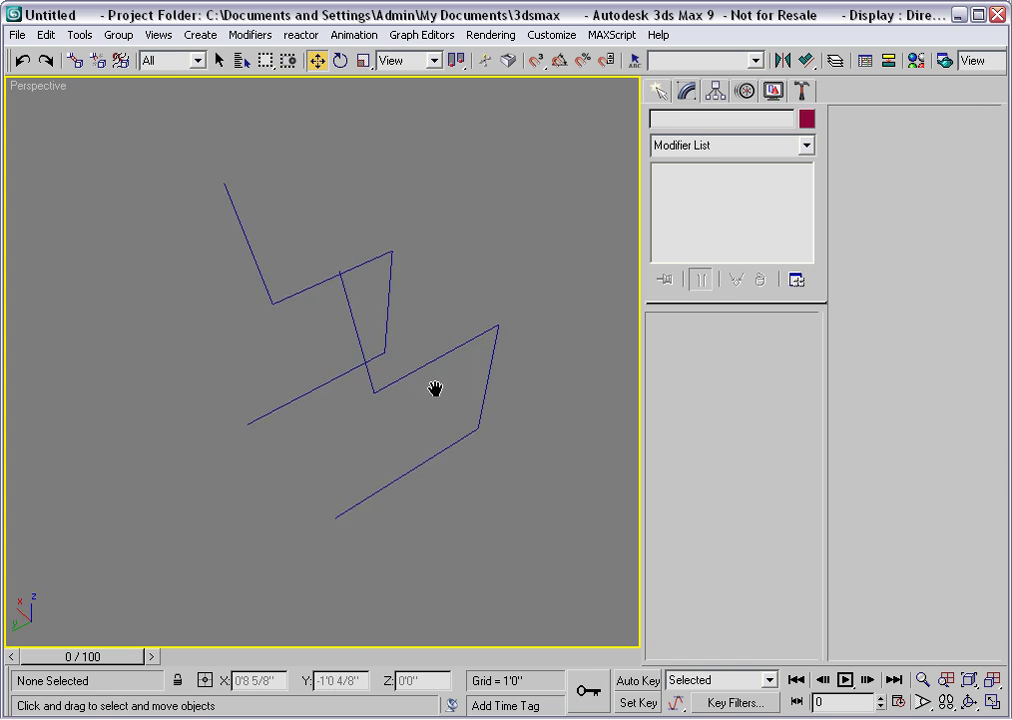
Rename the combined profile shape to Frame01 and deselect it.
{"action": "mouse_move", "coordinate": [436, 389]}
{"action": "middle_mouse_down"}
{"action": "mouse_move", "coordinate": [428, 418]}
{"action": "mouse_move", "coordinate": [405, 410]}
{"action": "mouse_move", "coordinate": [413, 422]}
{"action": "mouse_move", "coordinate": [430, 413]}
{"action": "middle_mouse_up"}
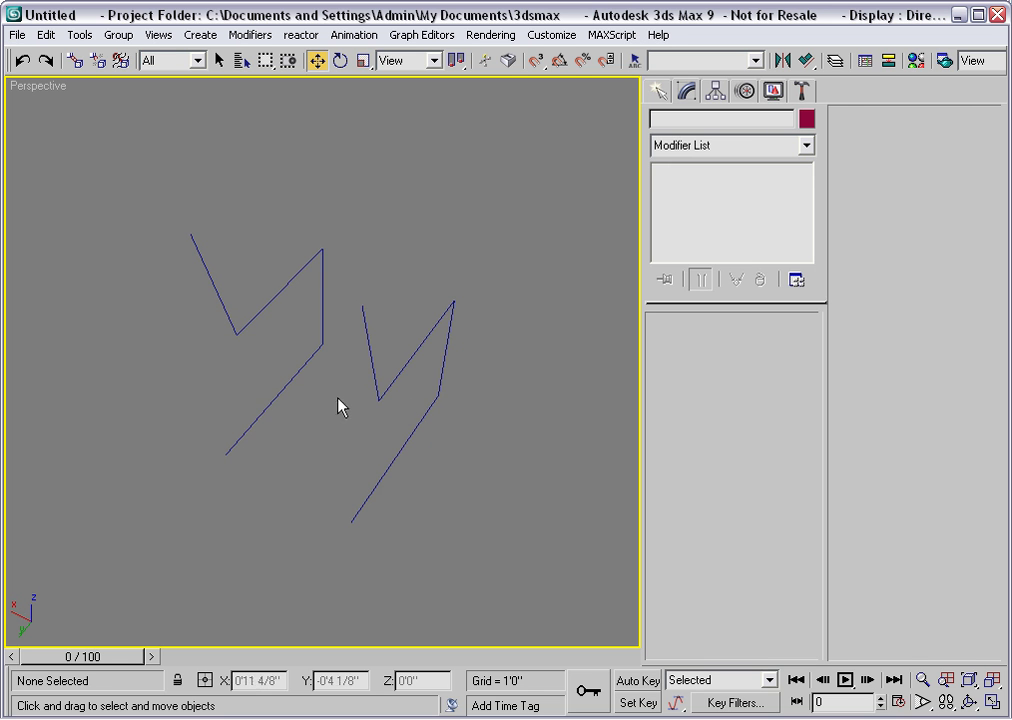
{"action": "left_click", "coordinate": [307, 265]}
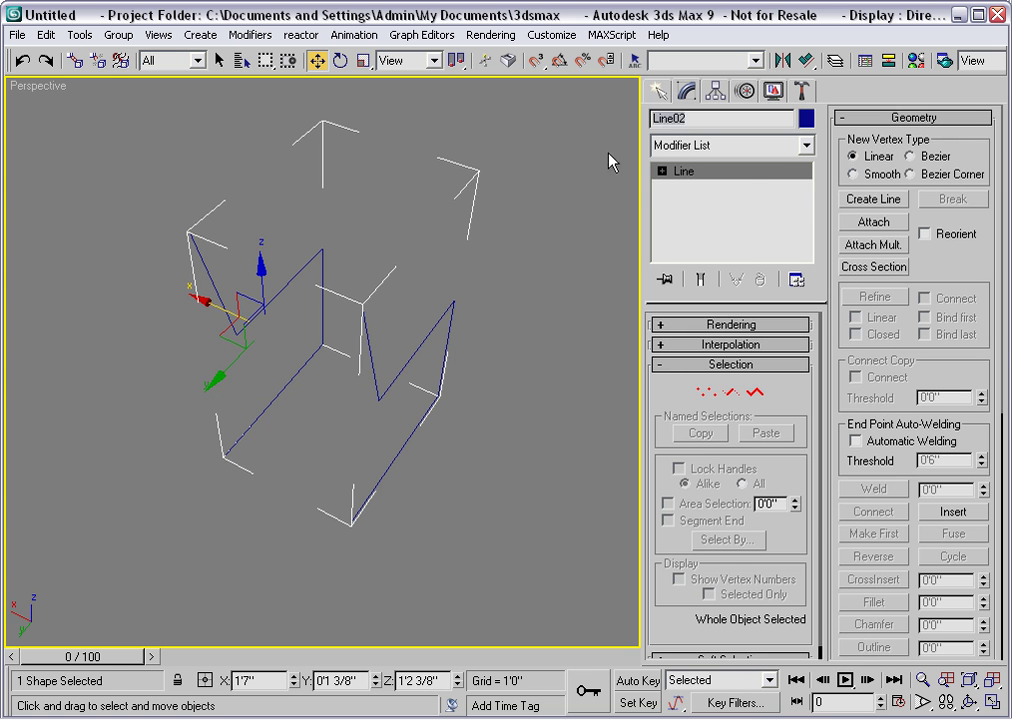
{"action": "type", "text": "Frame01"}
{"action": "left_click", "coordinate": [434, 279]}
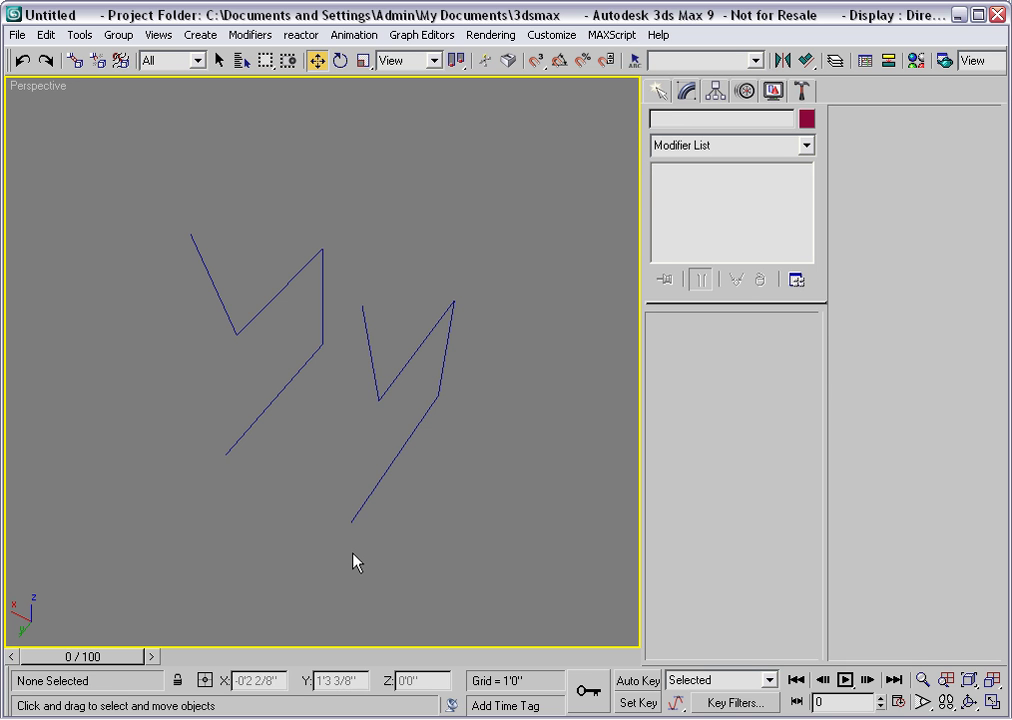
At vertex level of Frame01, connect the two profiles' open ends with straight segments across the backrest top and across the base.
{"action": "left_click", "coordinate": [411, 436]}
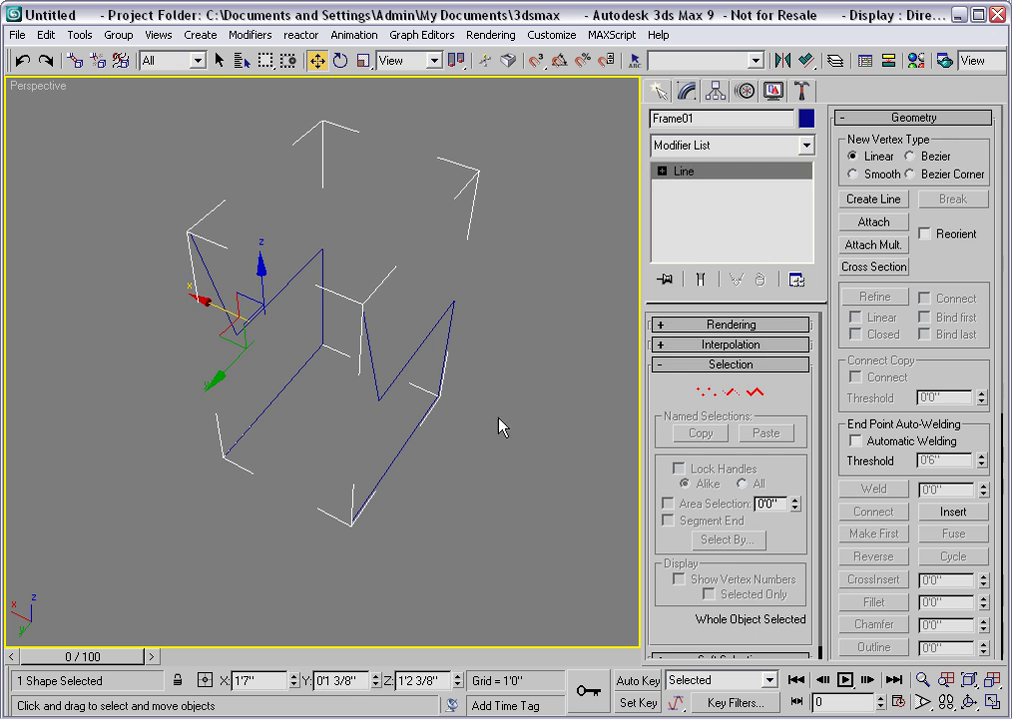
{"action": "left_click", "coordinate": [706, 393]}
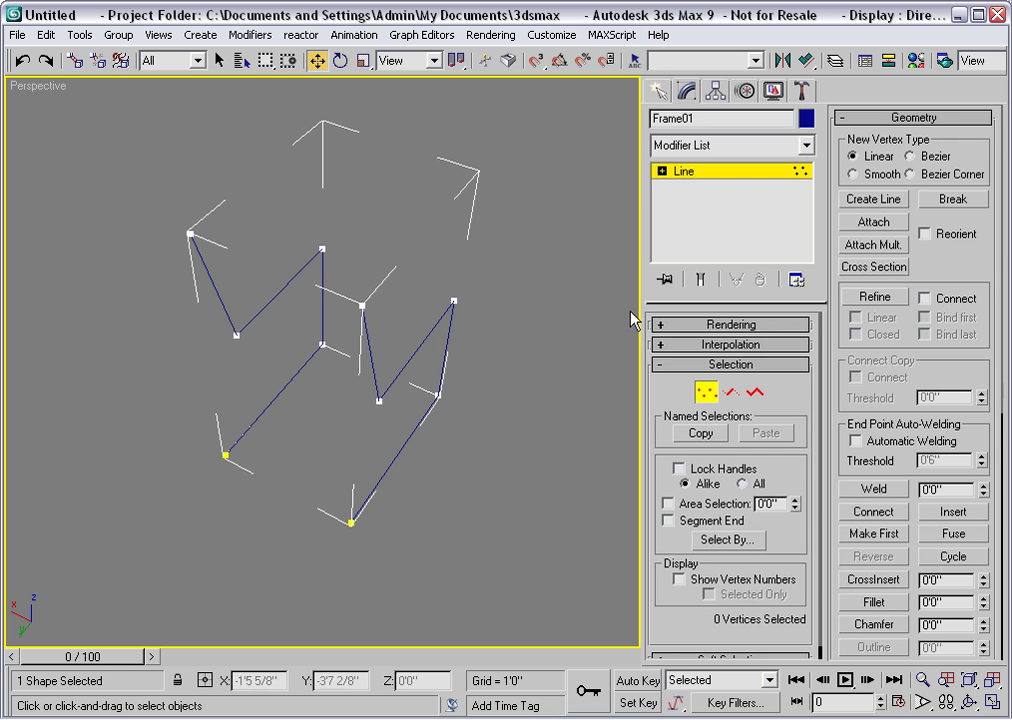
{"action": "left_click_drag", "start_coordinate": [662, 289], "coordinate": [662, 264]}
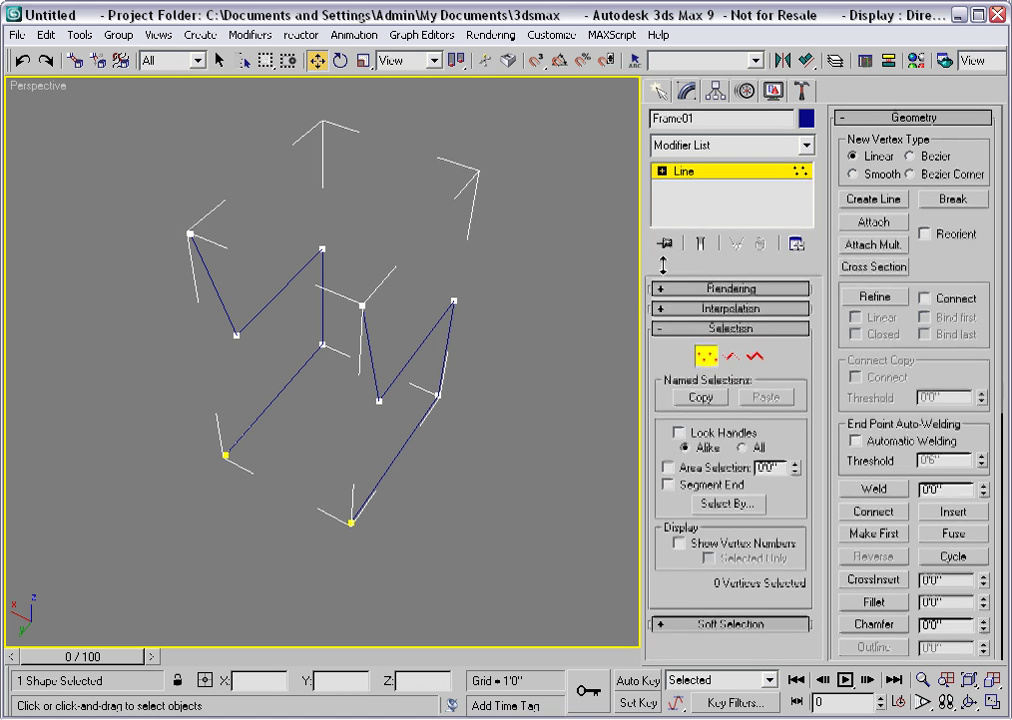
{"action": "left_click", "coordinate": [874, 513]}
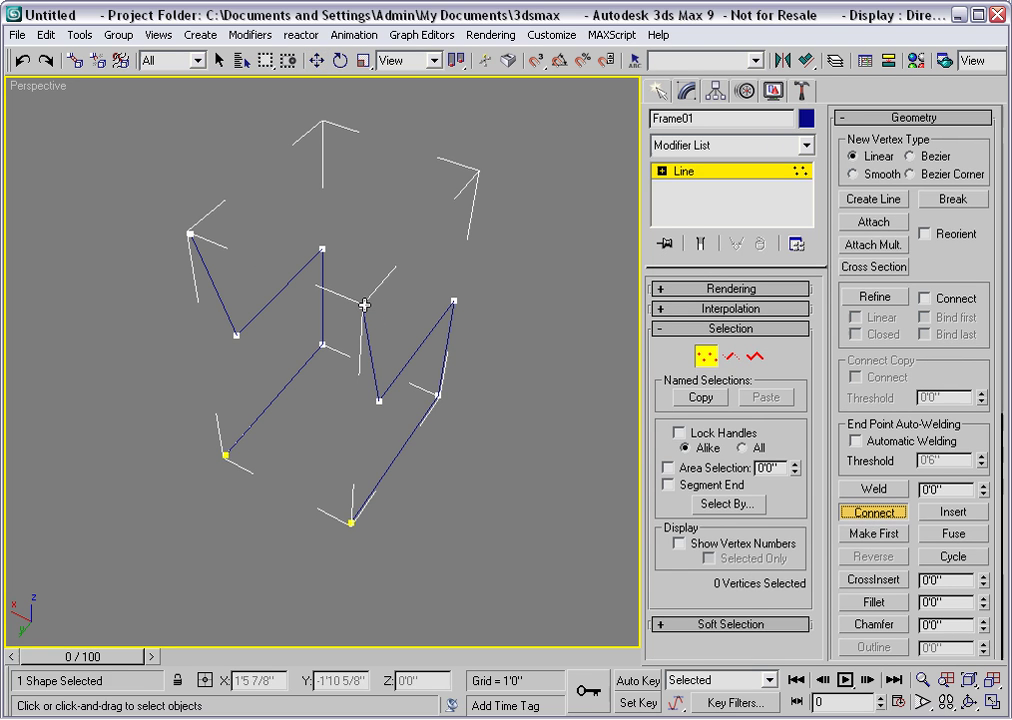
{"action": "left_click_drag", "start_coordinate": [364, 306], "coordinate": [190, 235]}
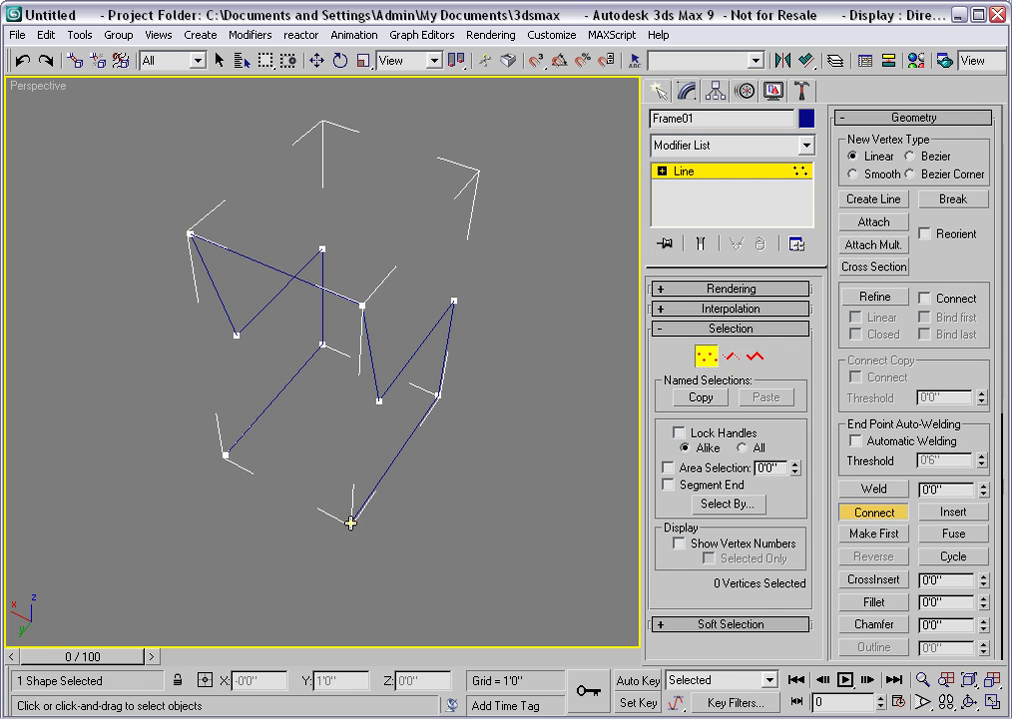
{"action": "left_click_drag", "start_coordinate": [351, 522], "coordinate": [226, 455]}
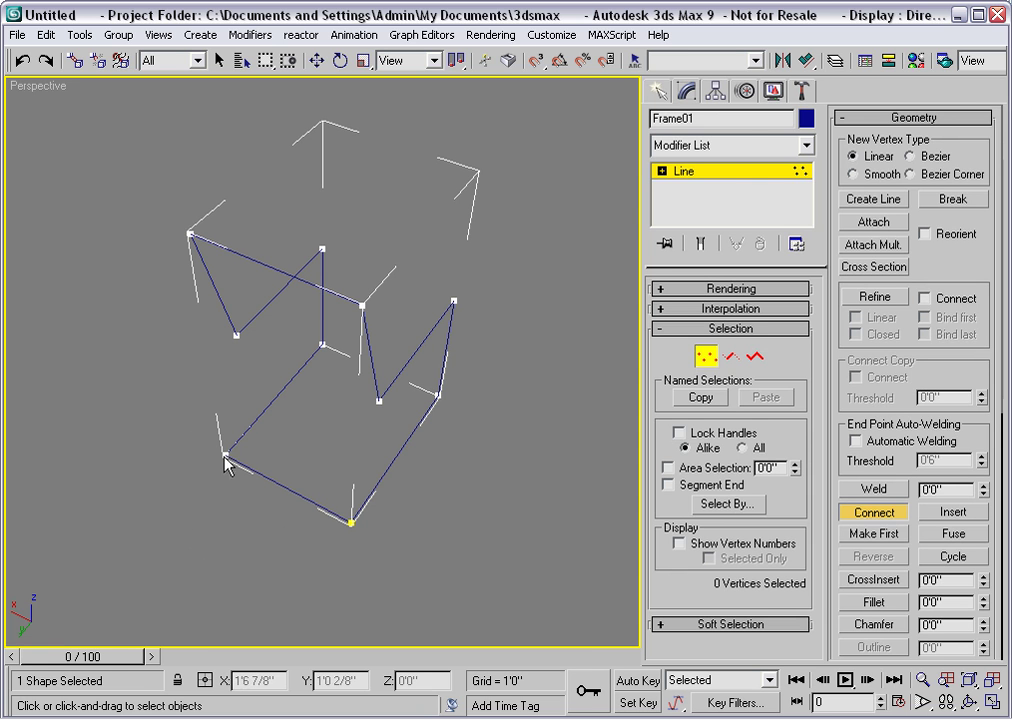
{"action": "key", "text": "w"}
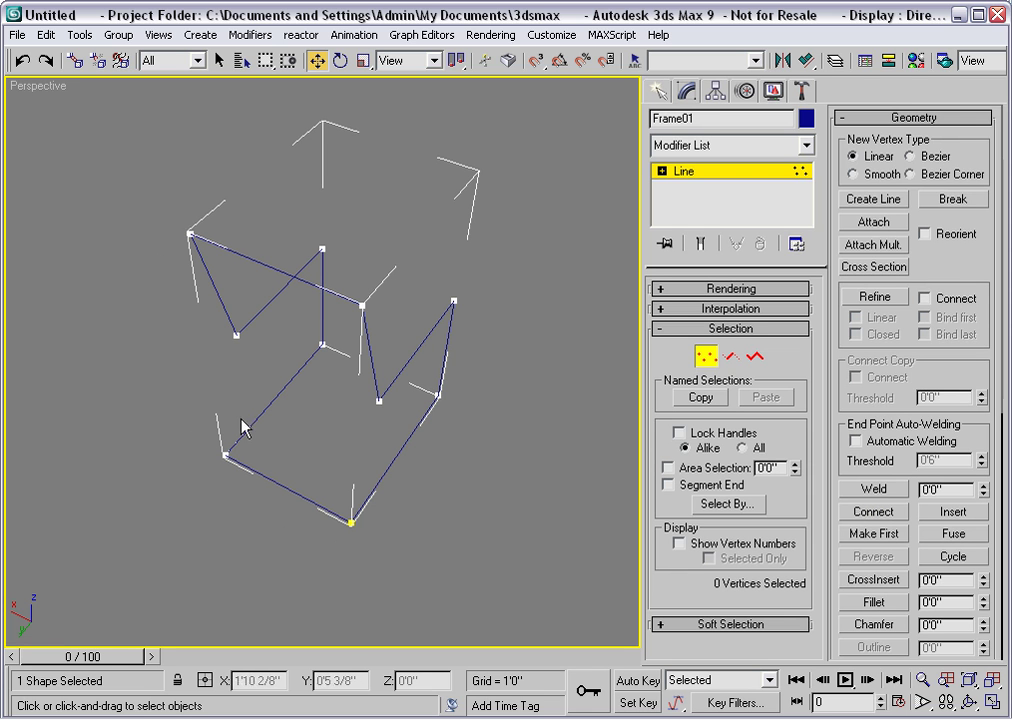
Check how many vertices lie at one connected backrest corner and the adjacent seat bend by selecting them, and clear the selection.
{"action": "left_click_drag", "start_coordinate": [151, 197], "coordinate": [208, 258]}
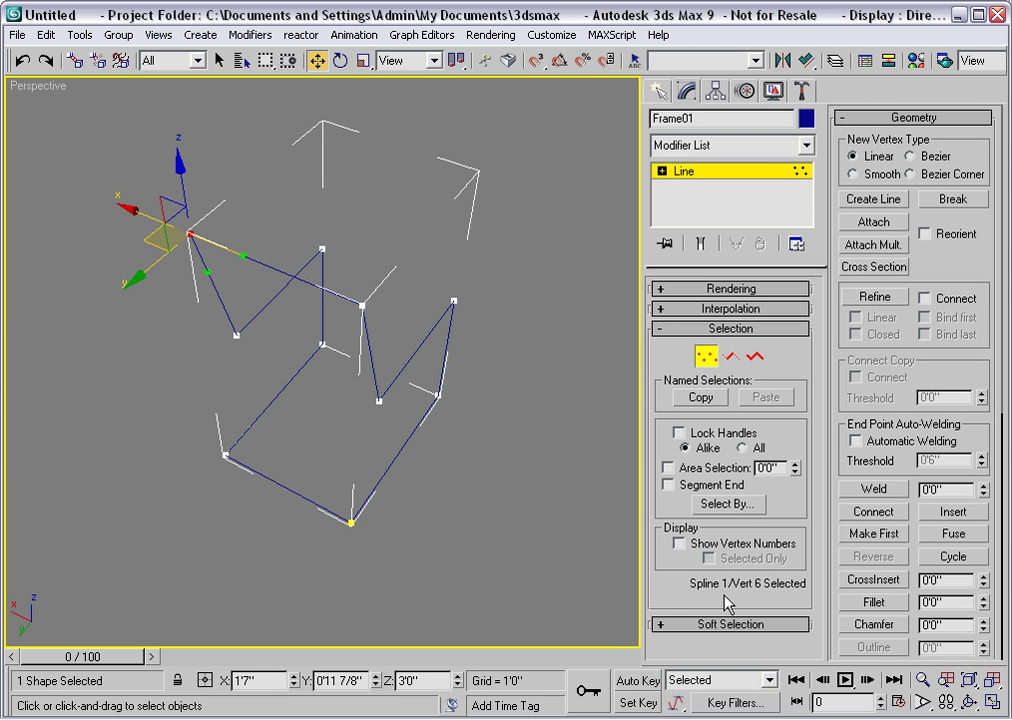
{"action": "left_click_drag", "start_coordinate": [87, 152], "coordinate": [270, 362]}
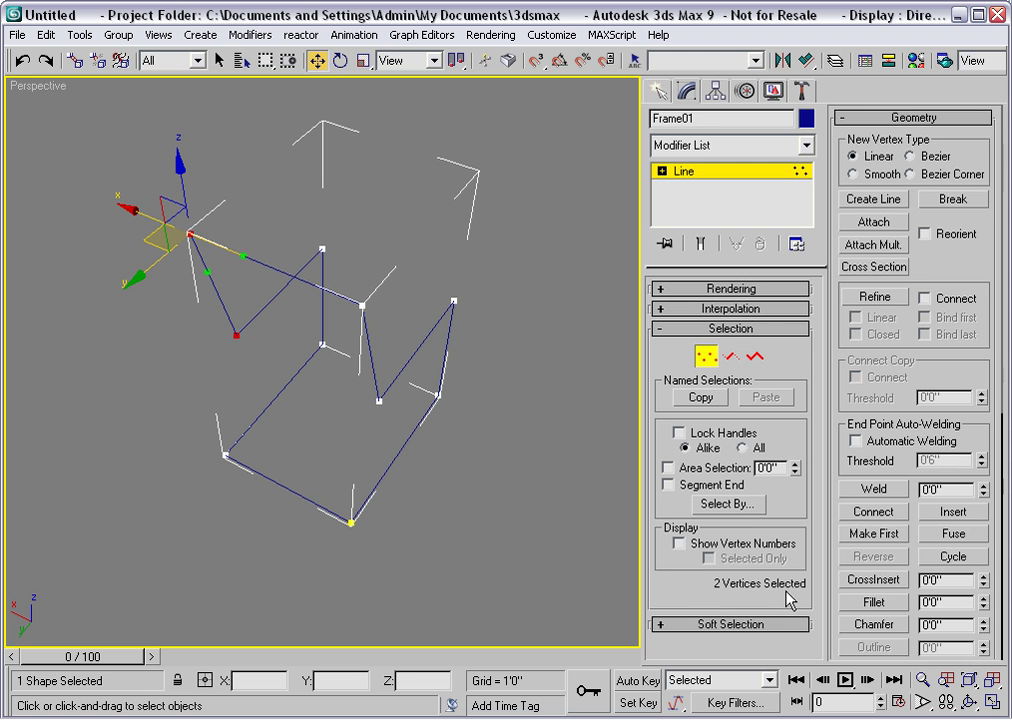
{"action": "left_click", "coordinate": [236, 335]}
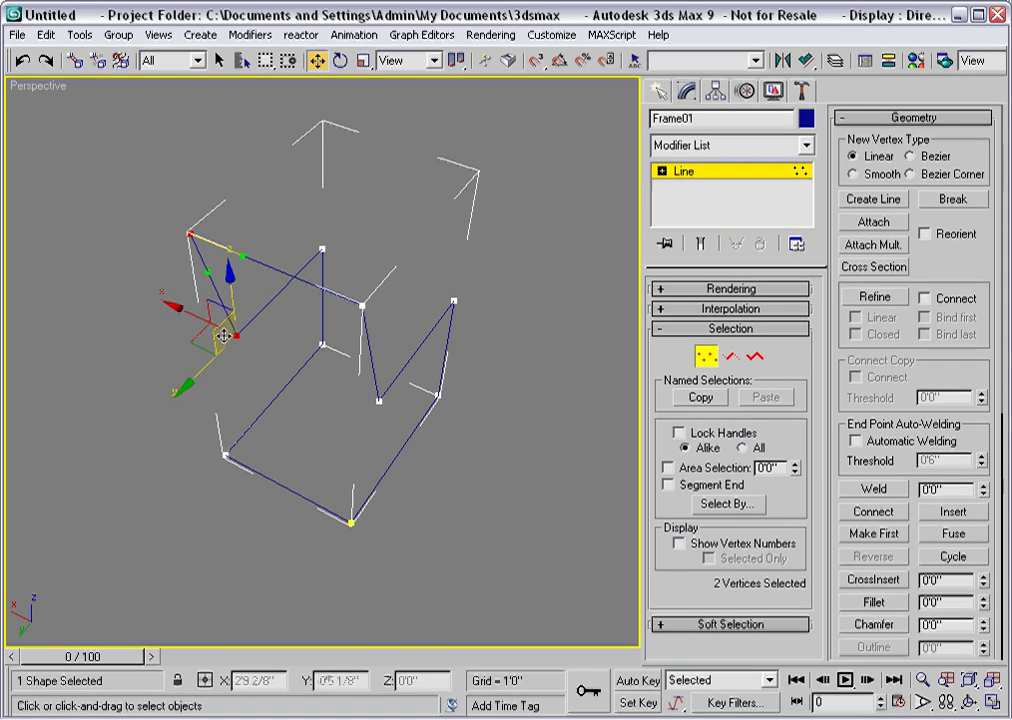
{"action": "left_click", "coordinate": [140, 328]}
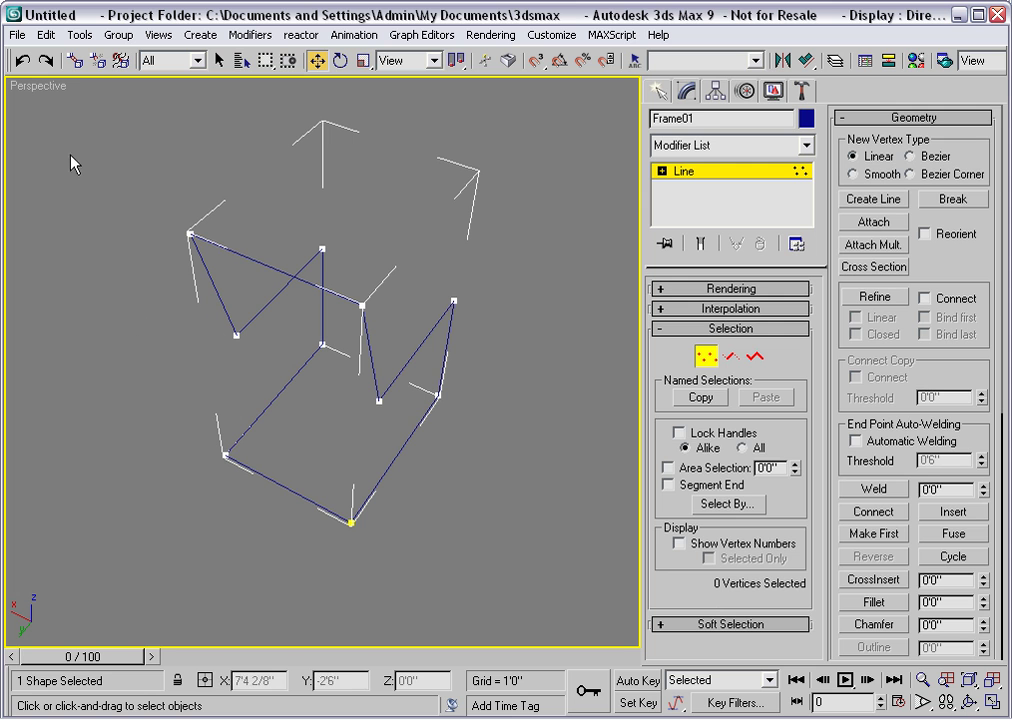
Select all of Frame01's vertices, fillet them together by about 0'3 2/8", and leave vertex level.
{"action": "left_click_drag", "start_coordinate": [71, 141], "coordinate": [524, 621]}
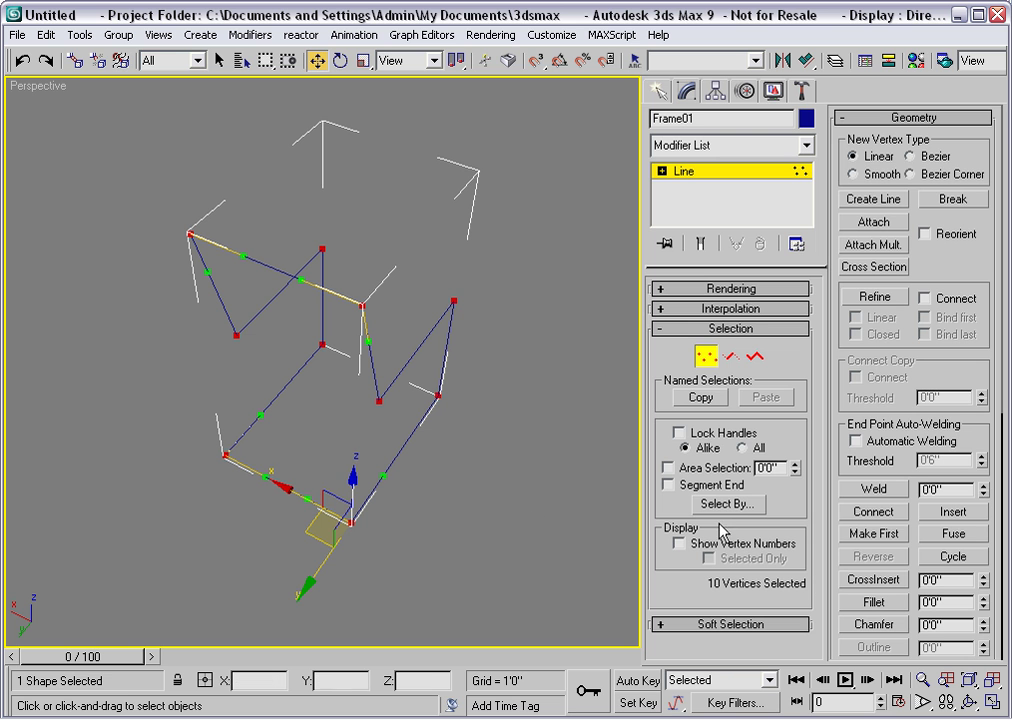
{"action": "left_click", "coordinate": [890, 606]}
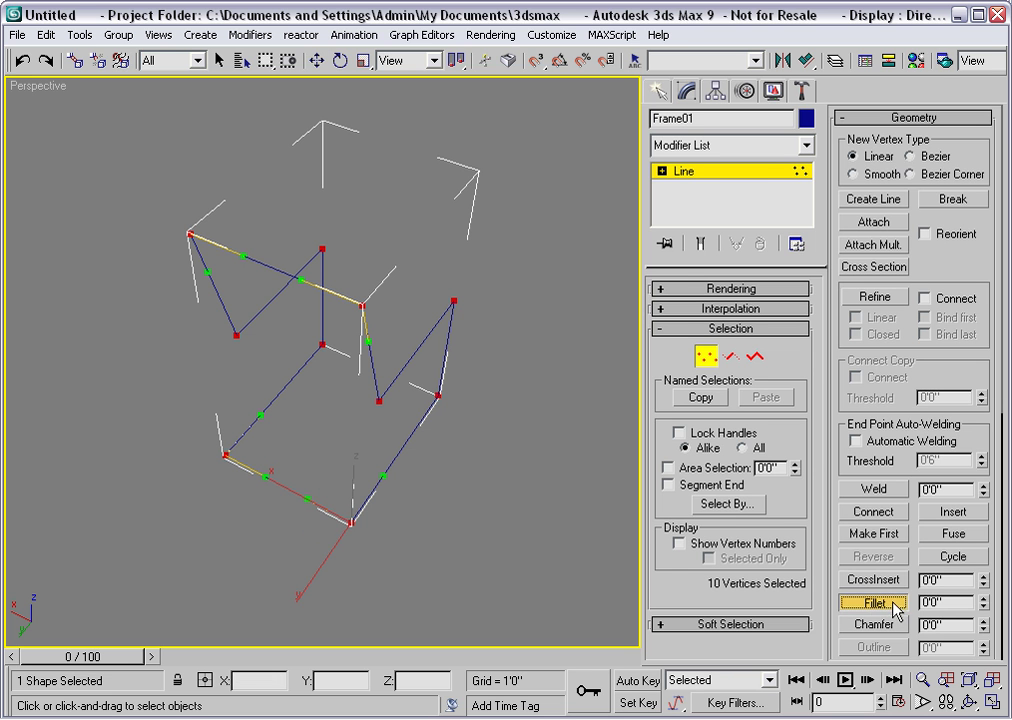
{"action": "left_click", "coordinate": [894, 605]}
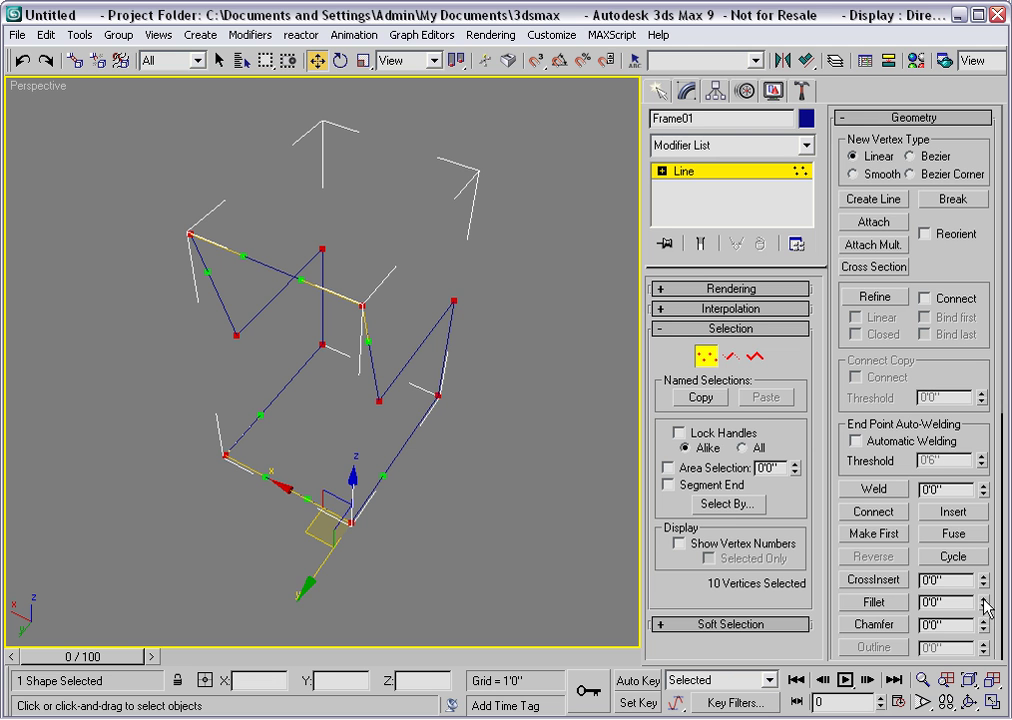
{"action": "left_click", "coordinate": [876, 604]}
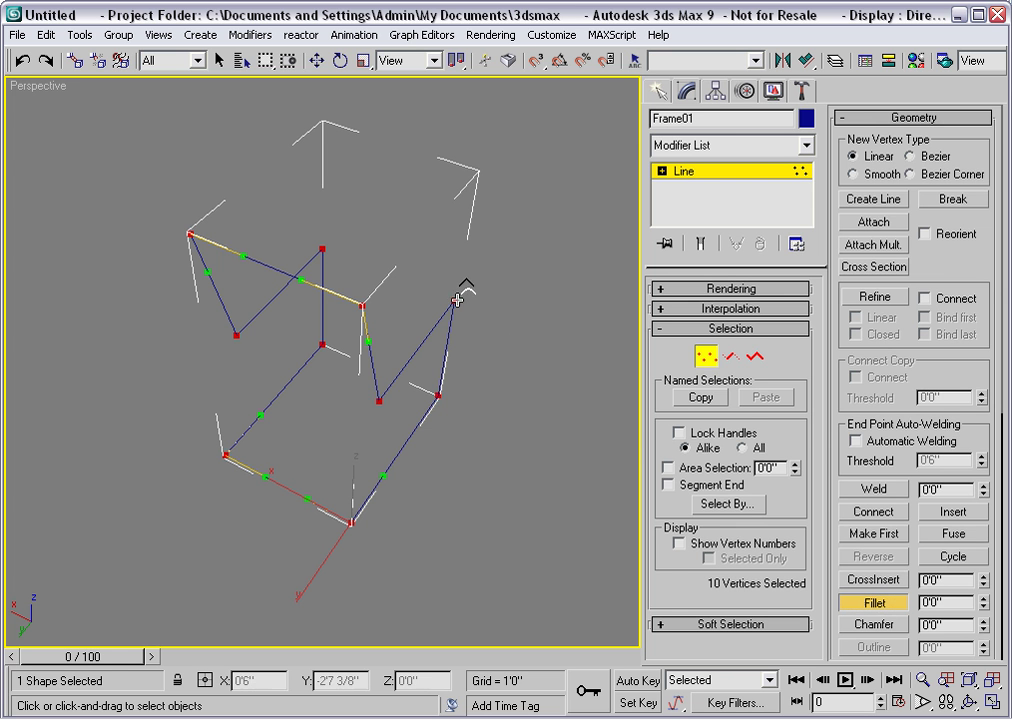
{"action": "left_click_drag", "start_coordinate": [459, 290], "coordinate": [457, 279]}
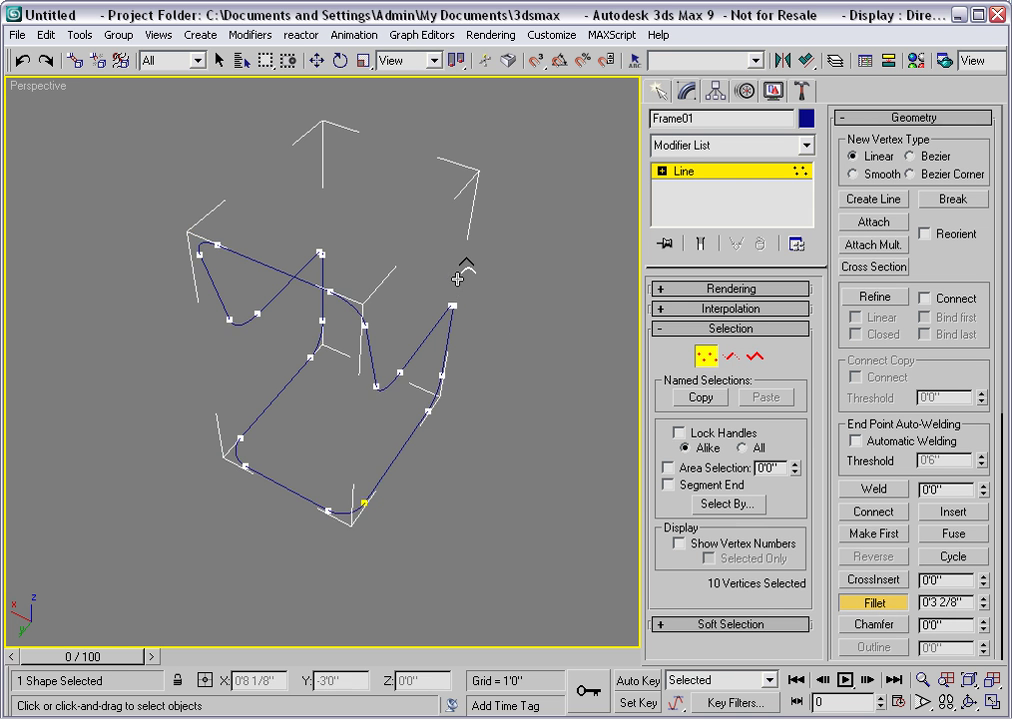
{"action": "left_click_drag", "start_coordinate": [457, 279], "coordinate": [458, 287]}
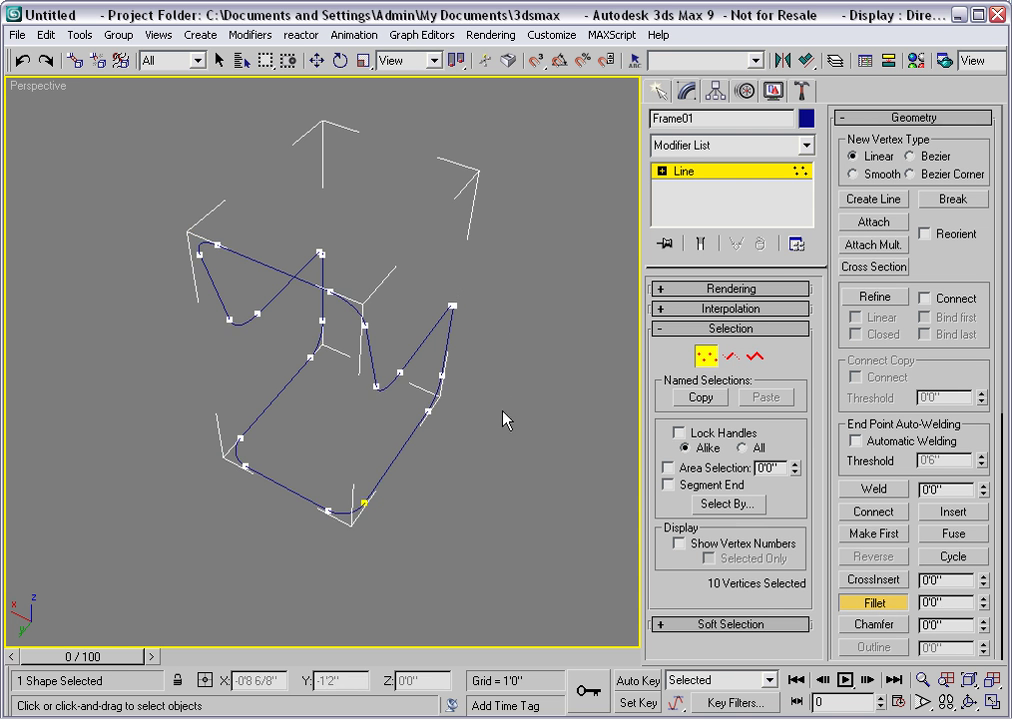
{"action": "middle_click_drag", "start_coordinate": [494, 438], "coordinate": [300, 391], "text": "alt"}
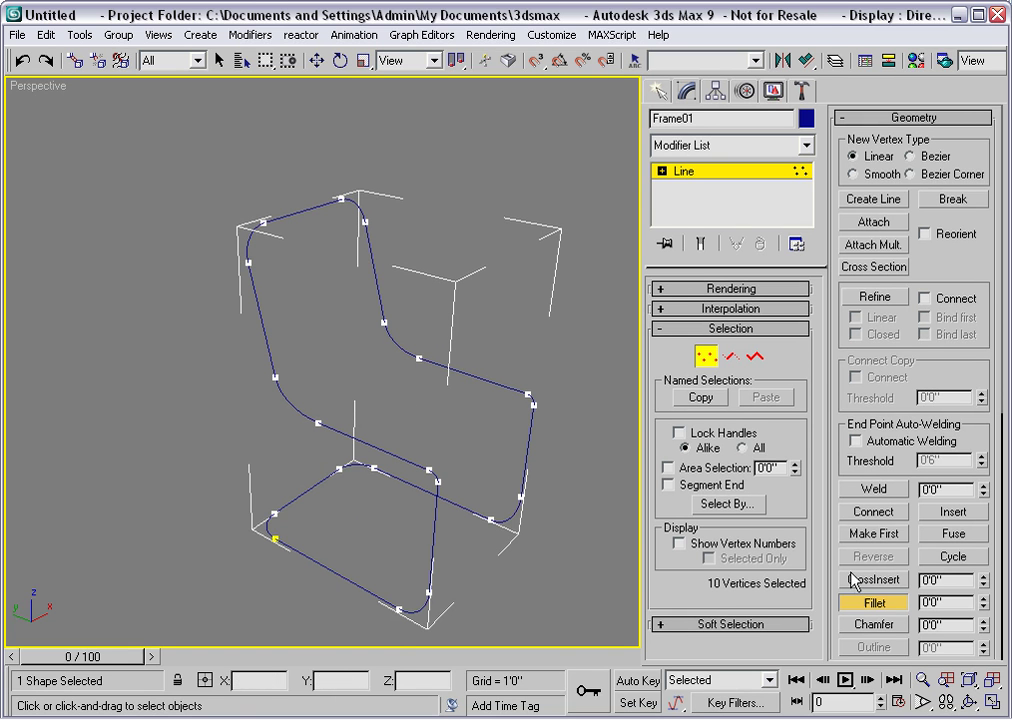
{"action": "left_click", "coordinate": [875, 603]}
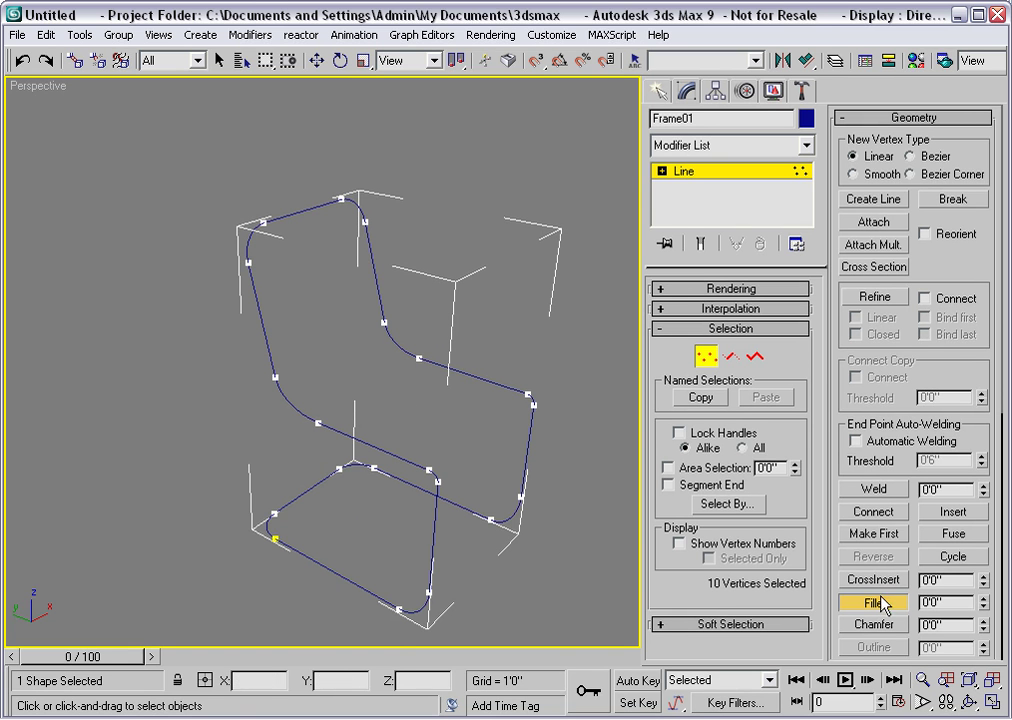
{"action": "left_click", "coordinate": [700, 180]}
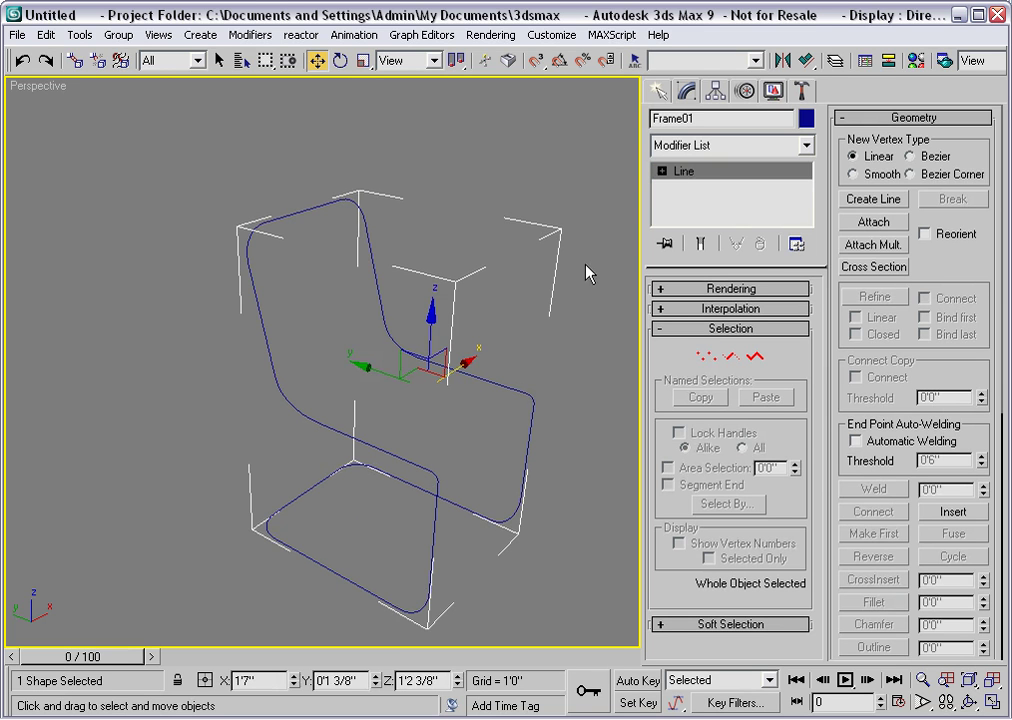